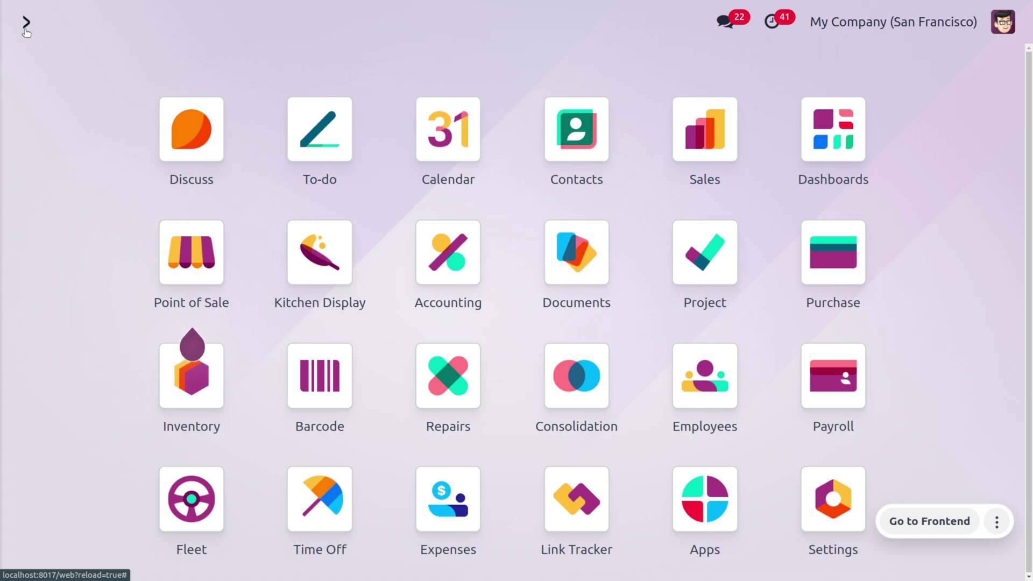
Open the Point of Sale settings and display the Cash Roundings list with its six rounding rules.
type("po")
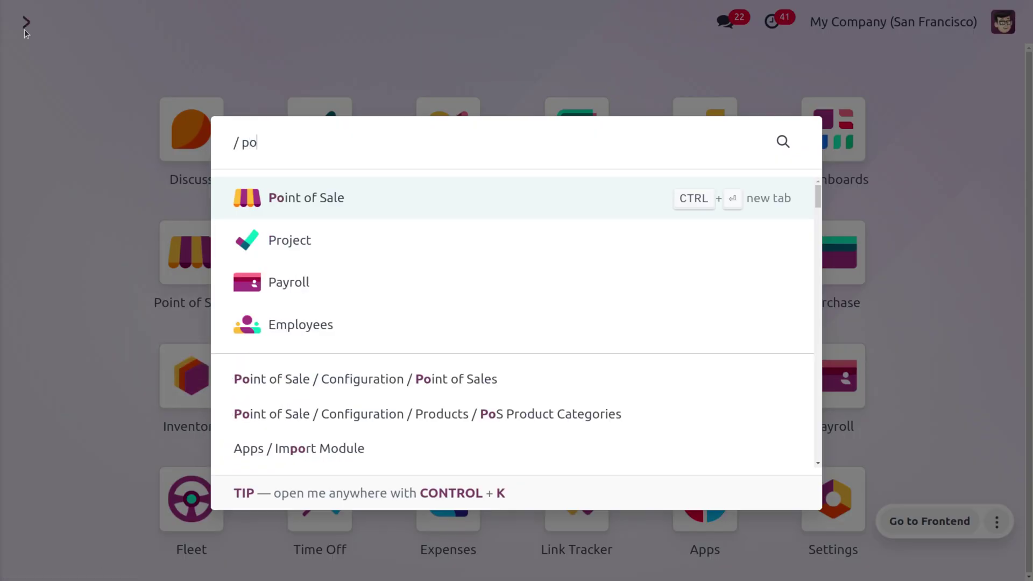
key("Return")
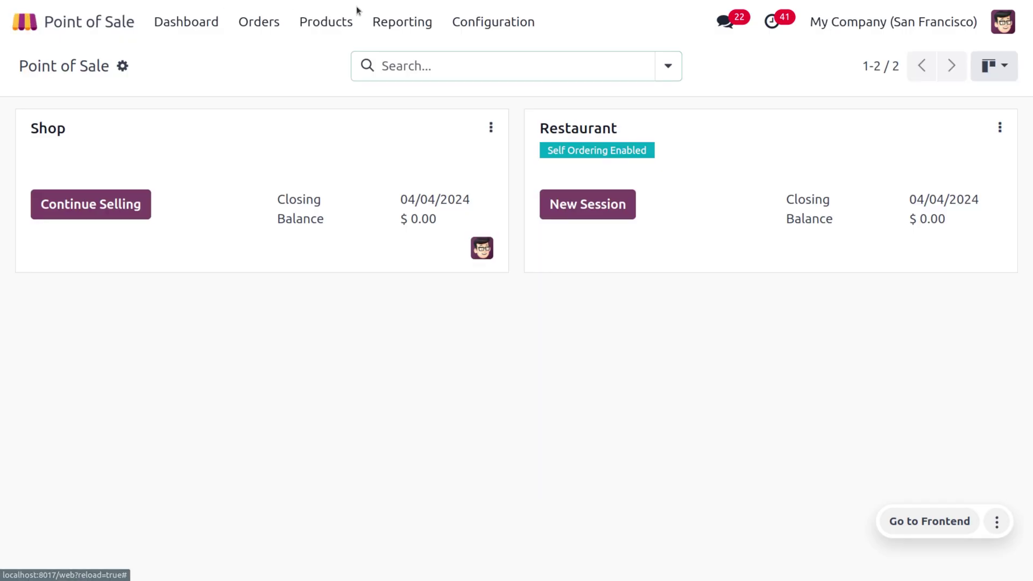
left_click(473, 20)
left_click(491, 55)
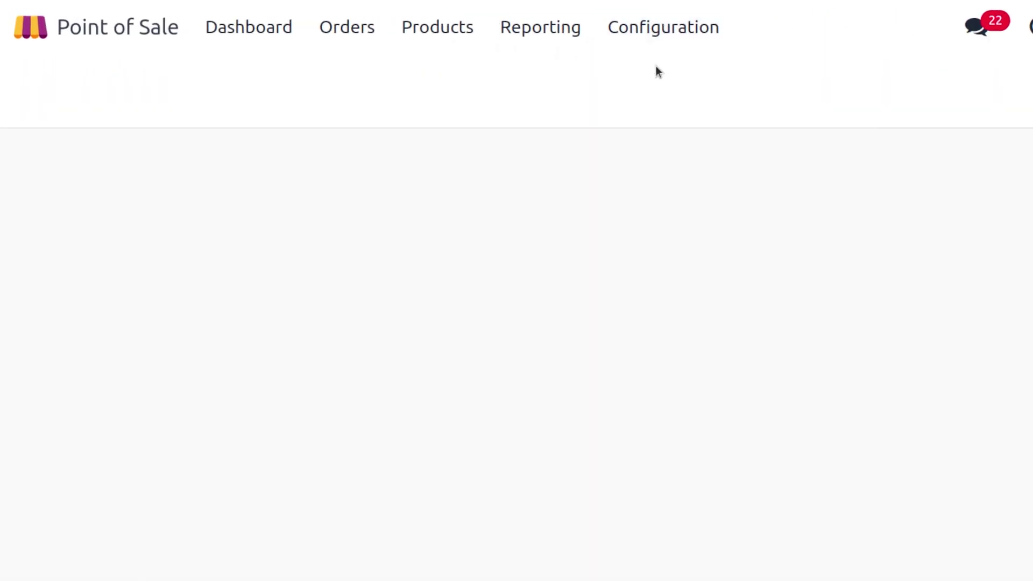
scroll(505, 397, "down", 8)
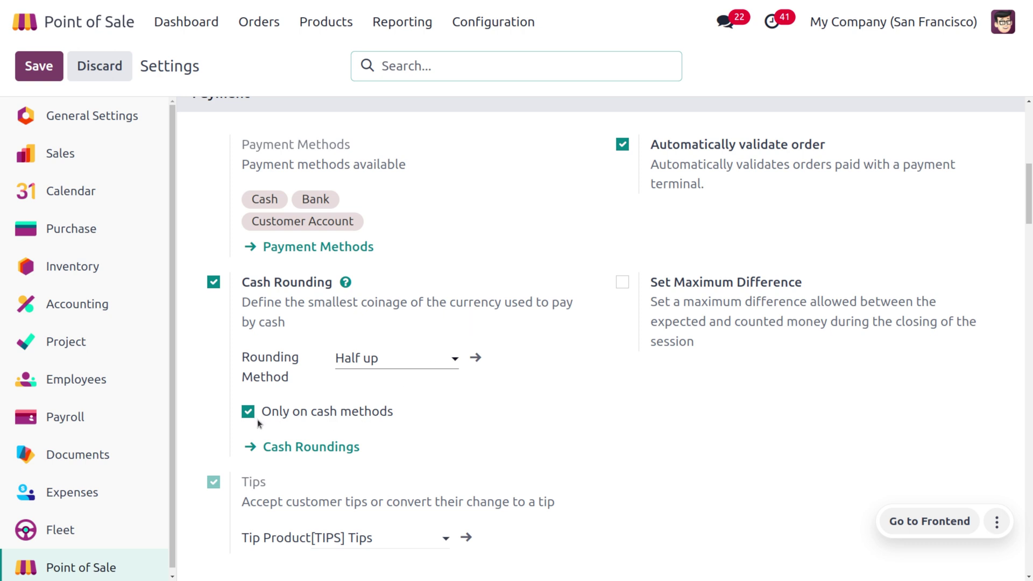
left_click(297, 447)
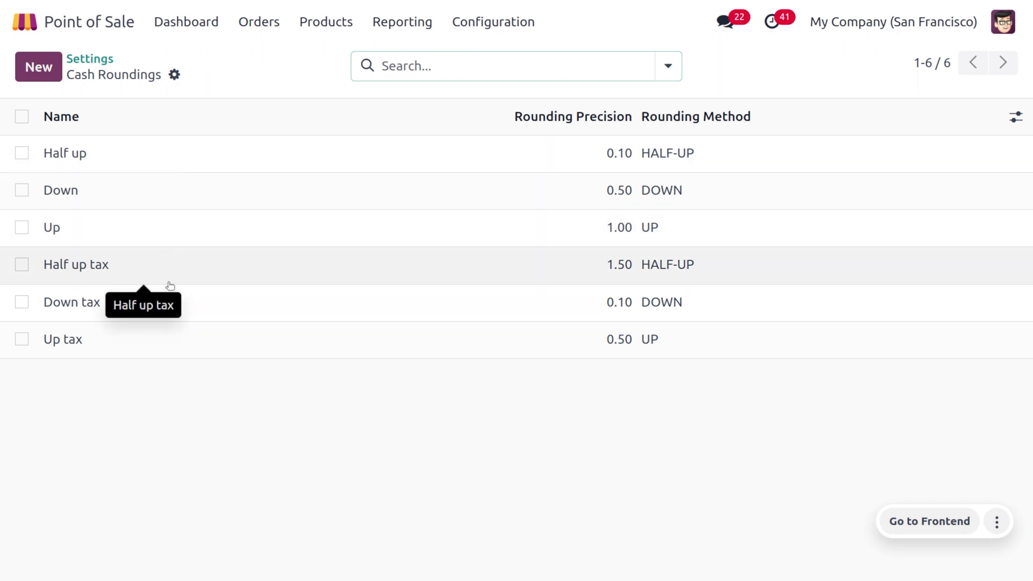
Open the Half up rounding rule and confirm its strategy adds a rounding line.
left_click(139, 163)
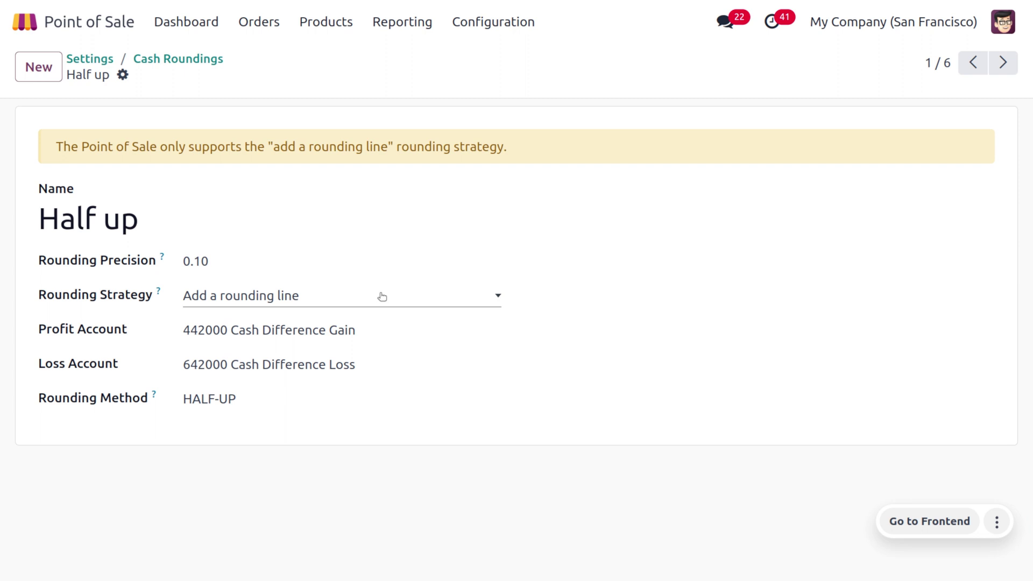
left_click(382, 296)
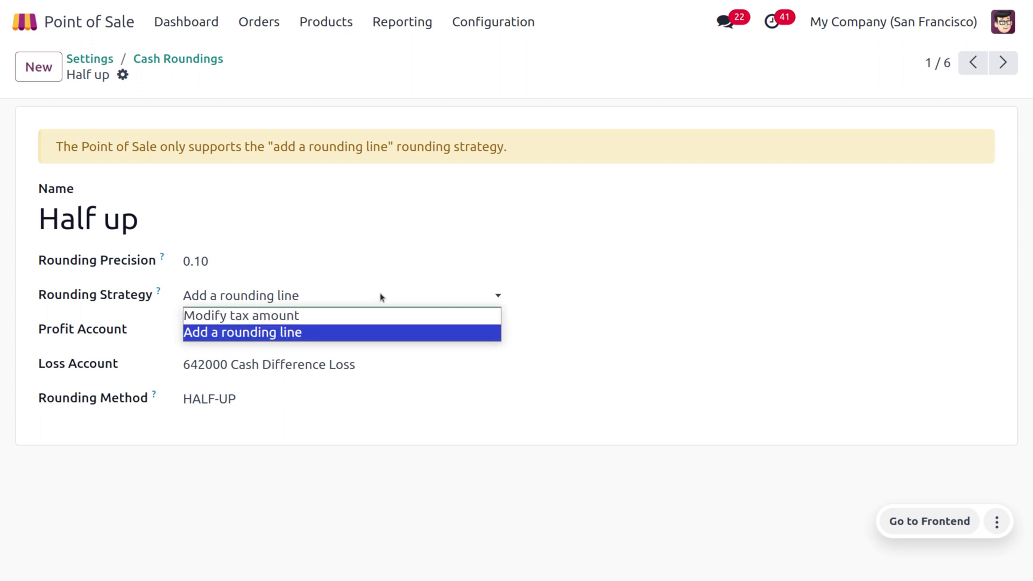
left_click(379, 294)
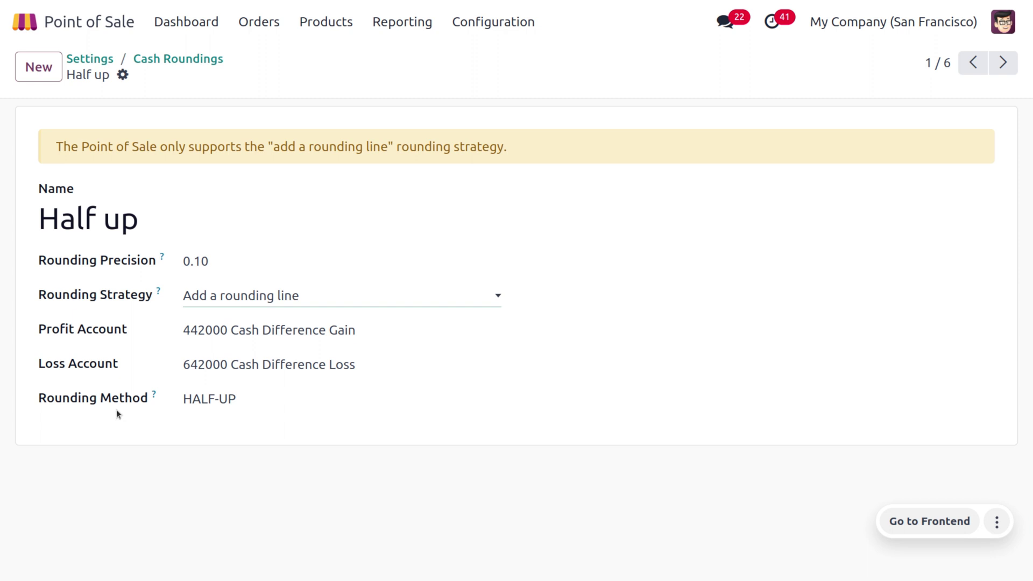
Open the Down rounding rule from the list, then return to the Point of Sale settings.
left_click(143, 58)
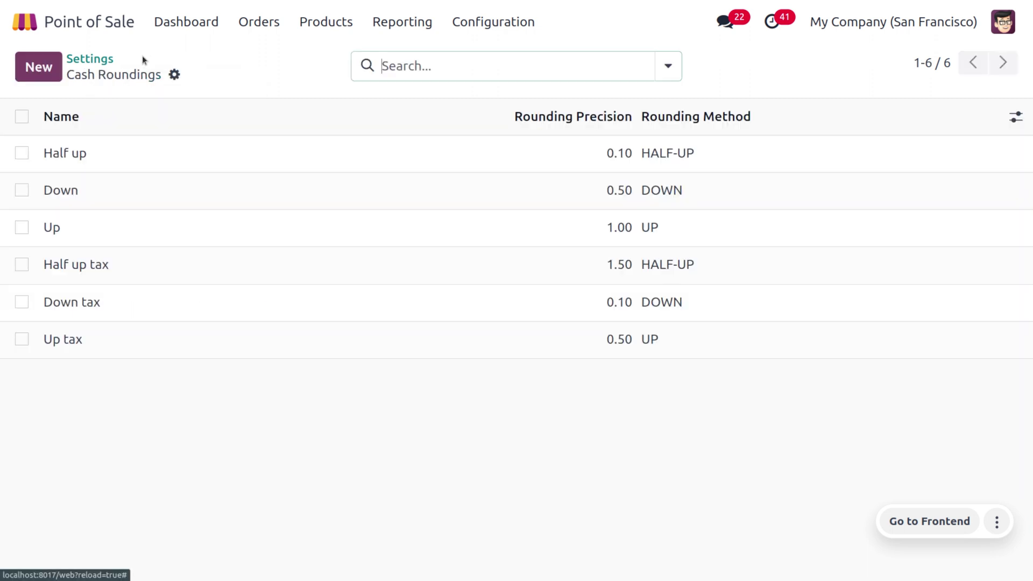
left_click(136, 193)
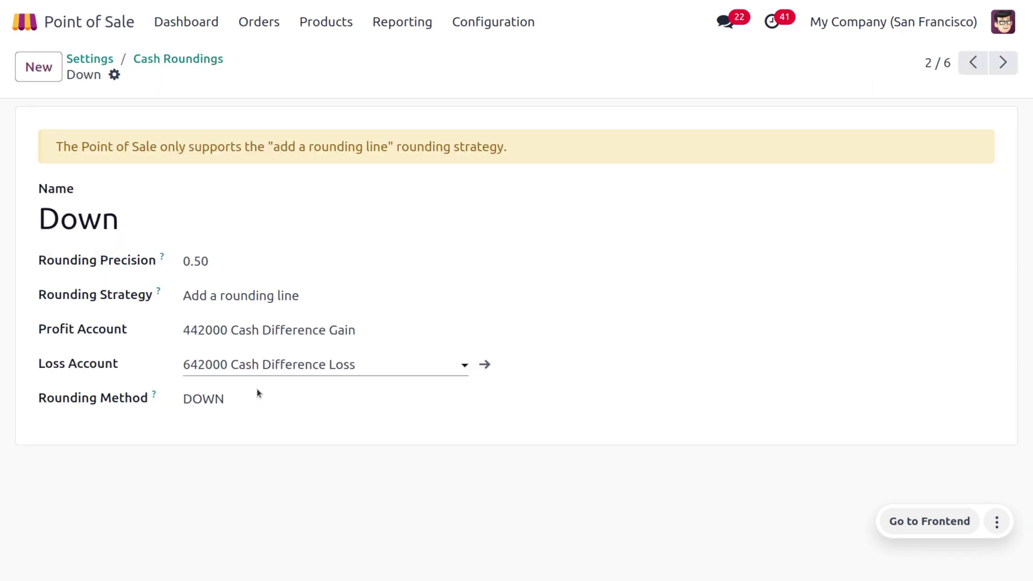
left_click(90, 58)
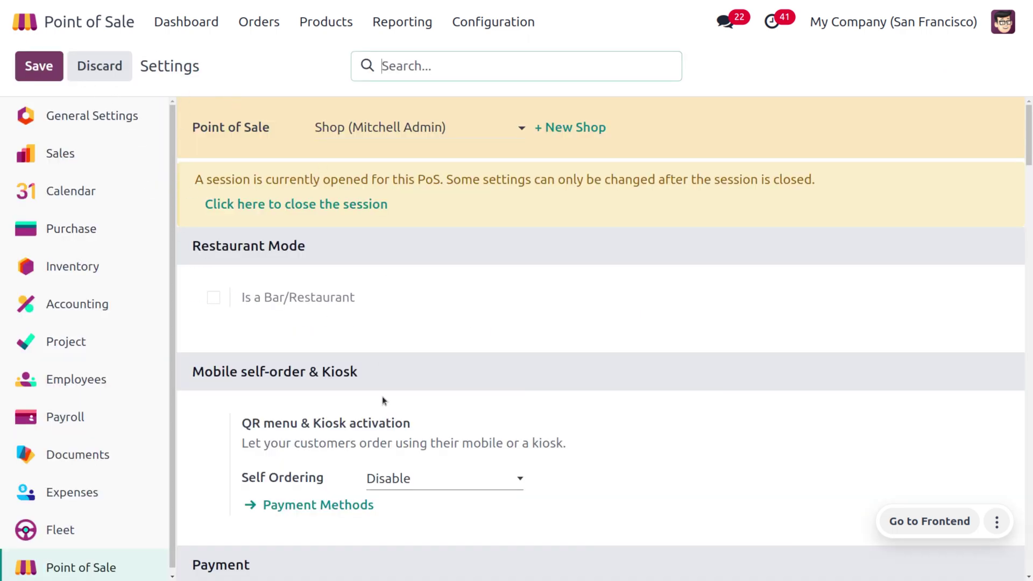
Go back to the Point of Sale dashboard and open the Restaurant card's options menu.
scroll(384, 400, "down", 5)
scroll(383, 397, "up", 5)
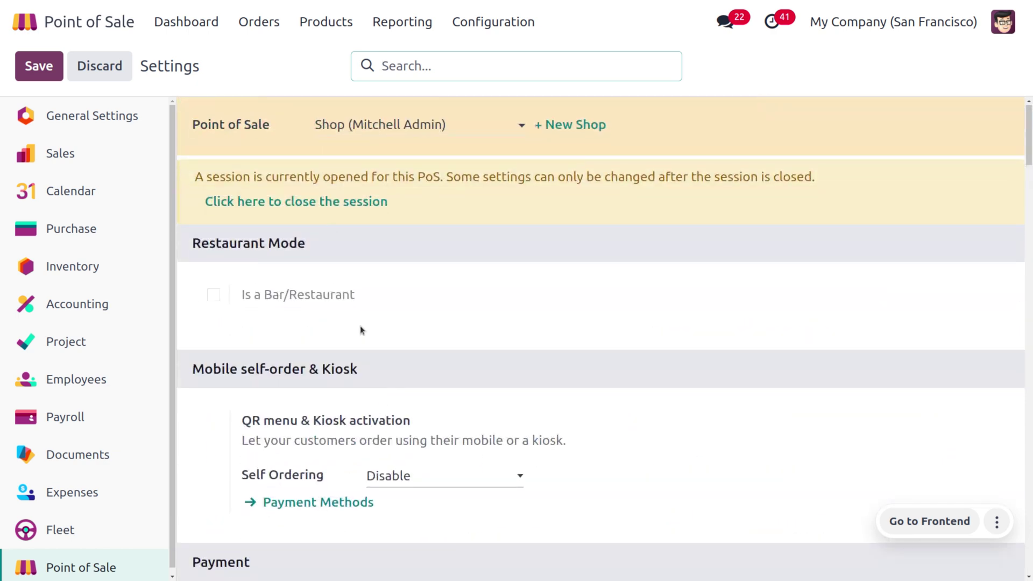
left_click(181, 27)
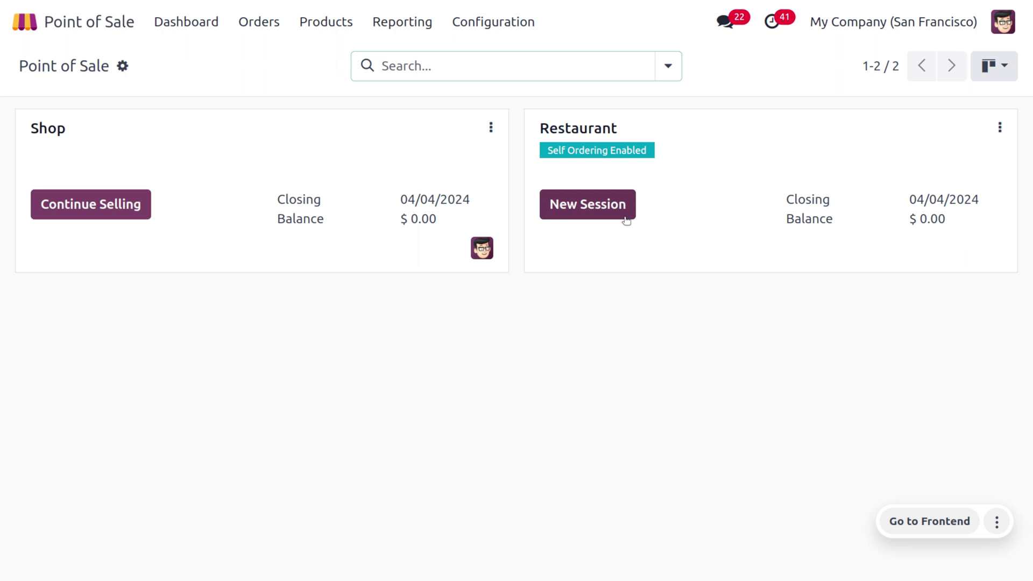
left_click(999, 128)
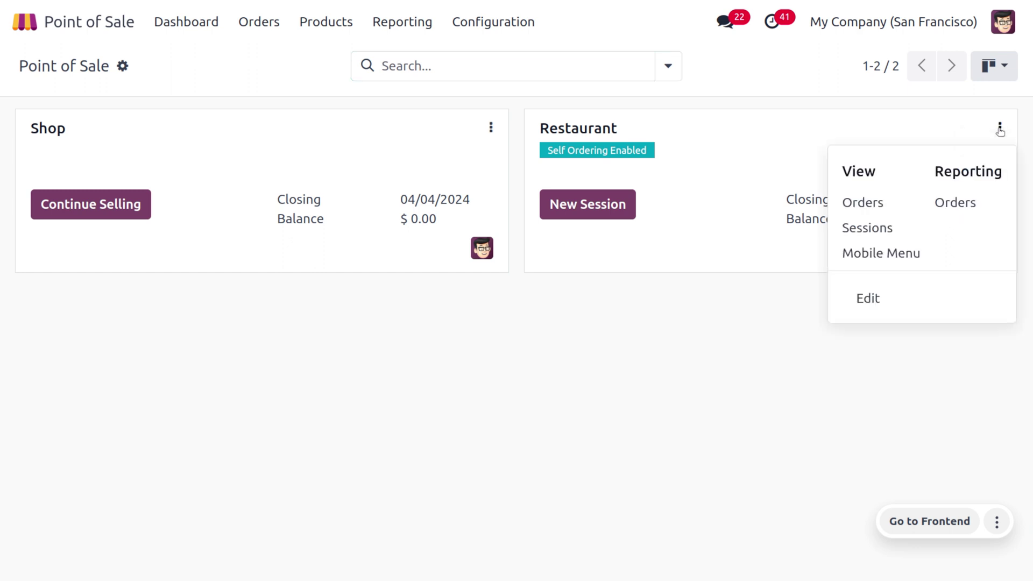
Set the Restaurant point of sale's Rounding Method to Half up and save the settings.
left_click(867, 299)
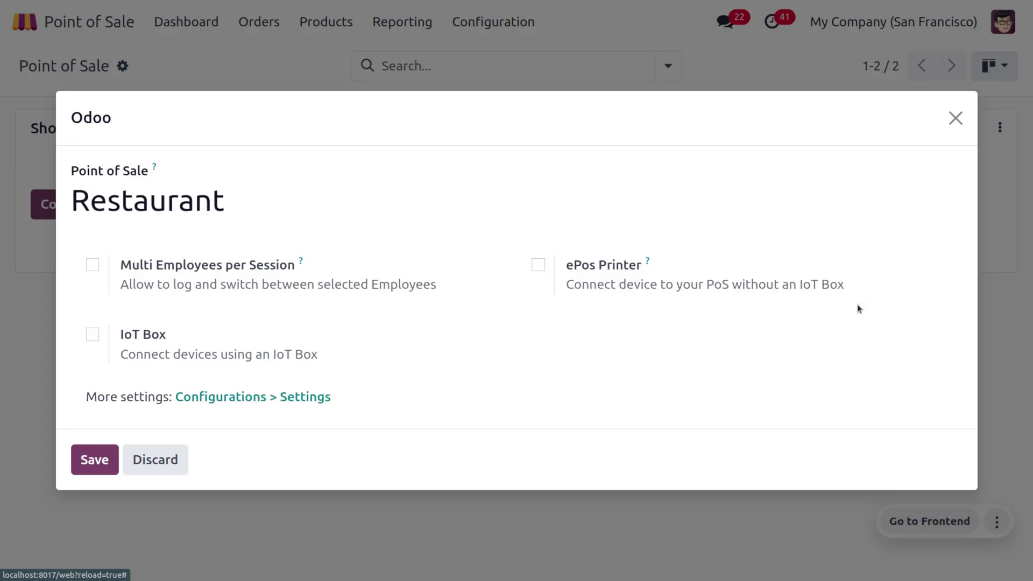
left_click(301, 396)
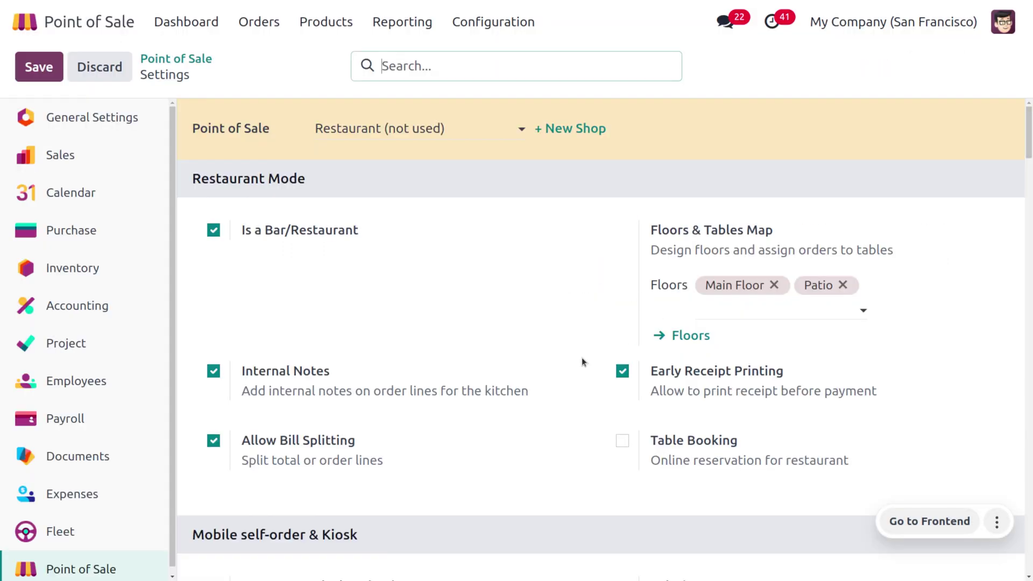
scroll(472, 417, "down", 10)
scroll(472, 417, "down", 8)
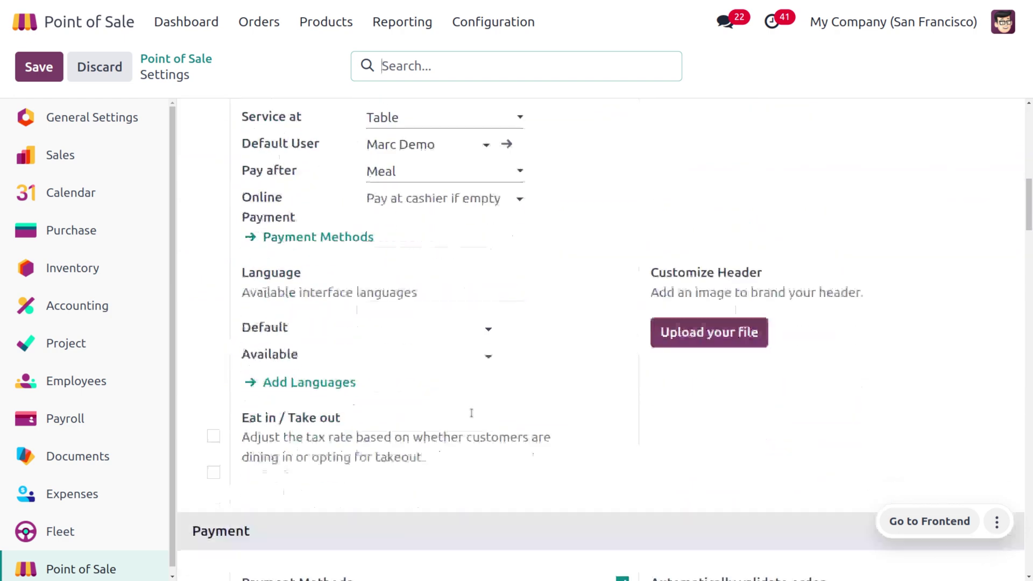
scroll(471, 412, "down", 3)
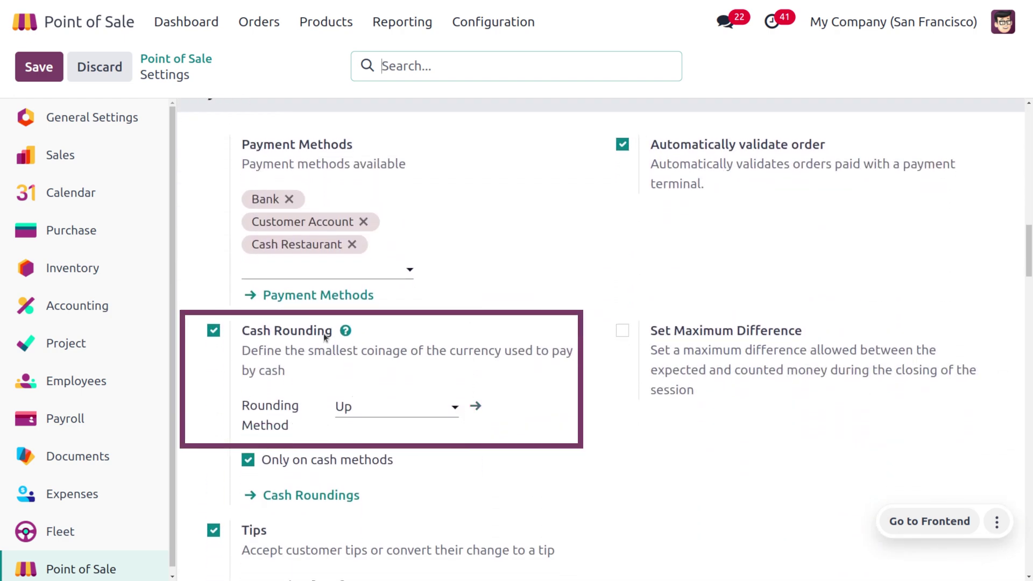
left_click(383, 405)
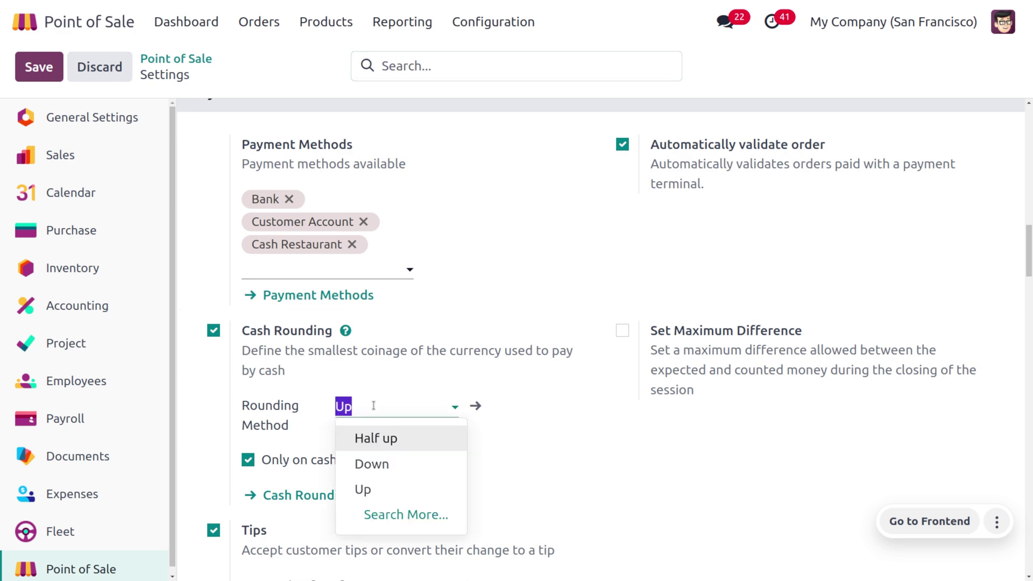
left_click(387, 438)
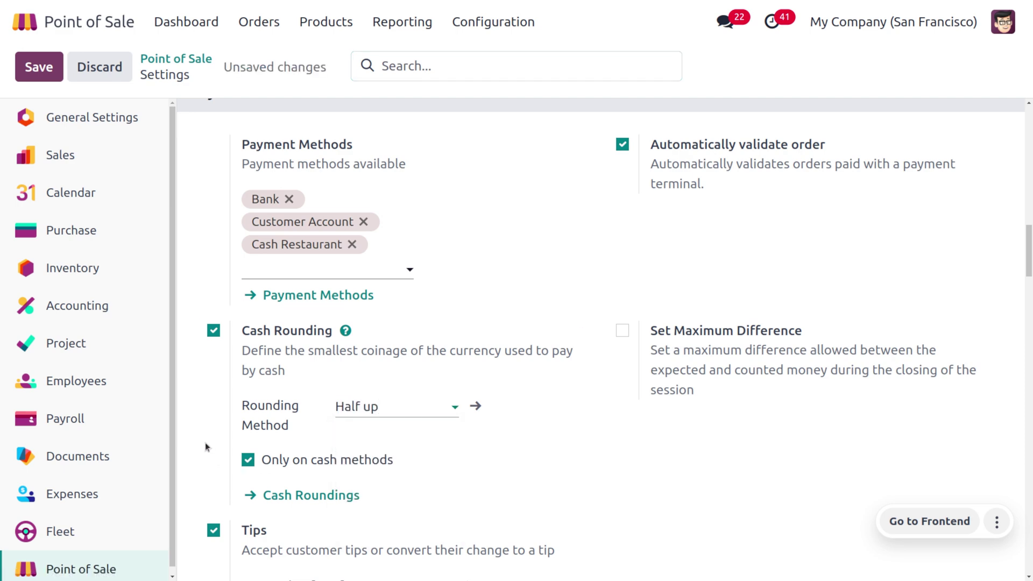
left_click(36, 69)
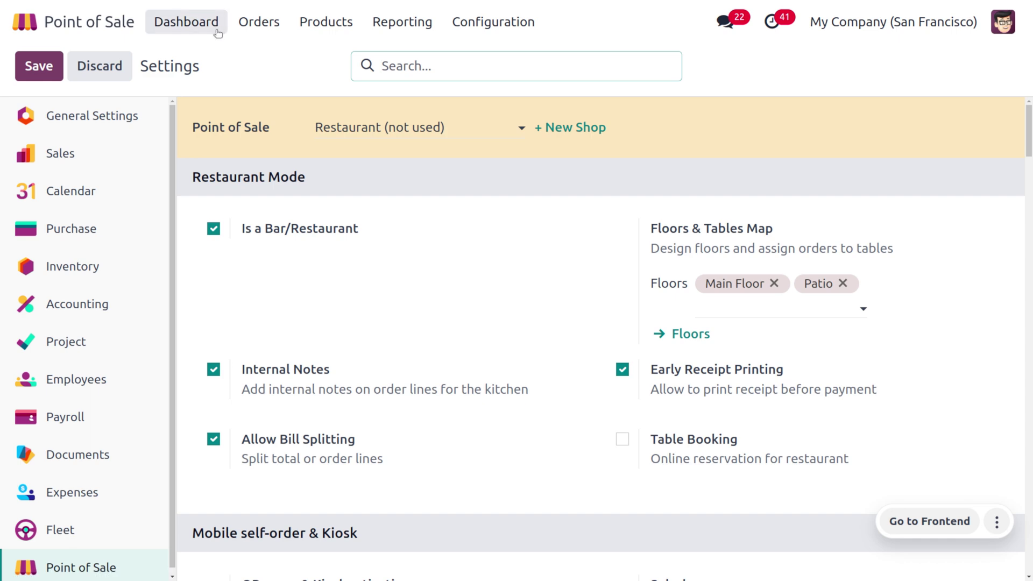
Open a new Restaurant session and start the order for table 1.
left_click(218, 31)
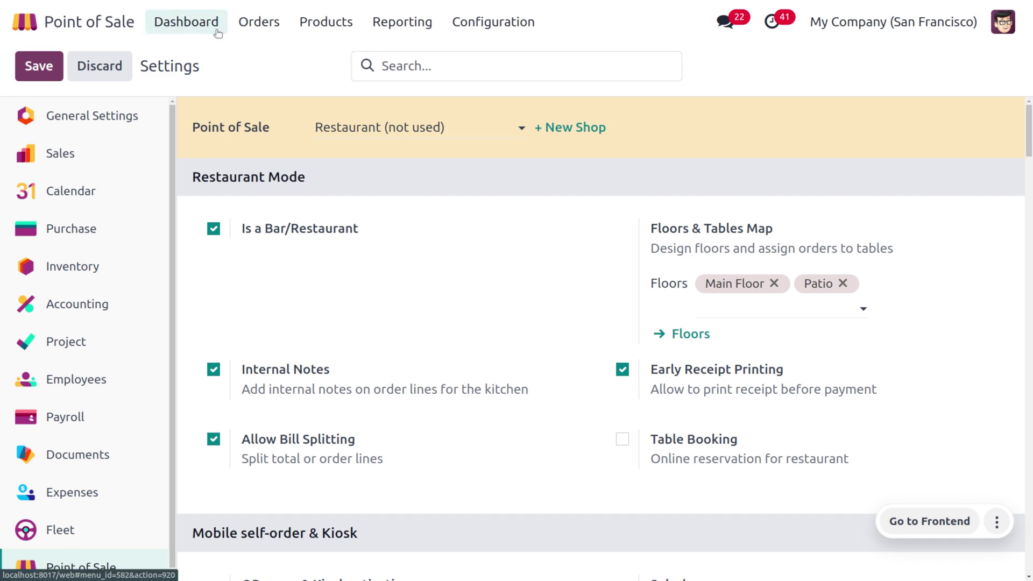
left_click(577, 203)
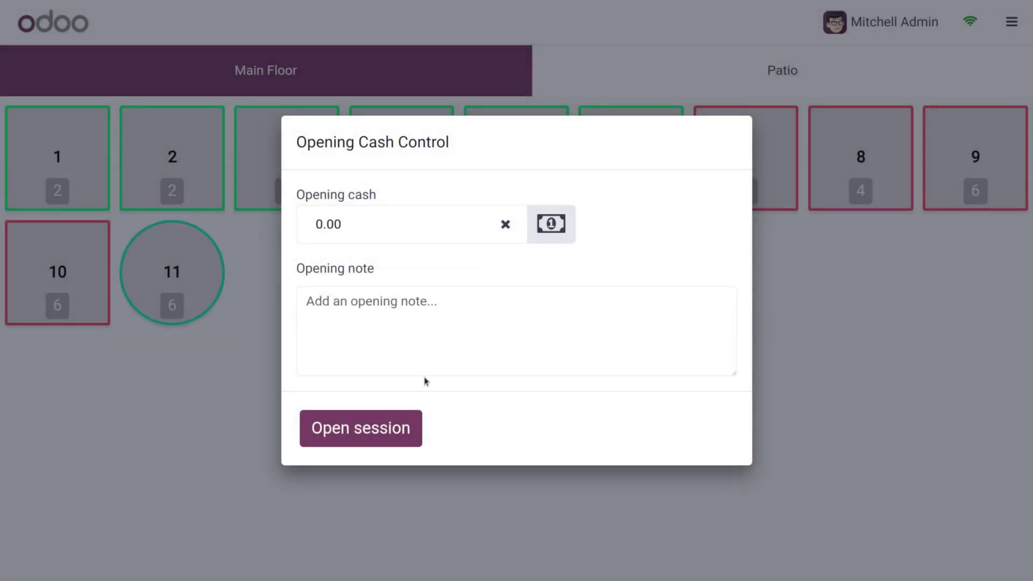
left_click(350, 421)
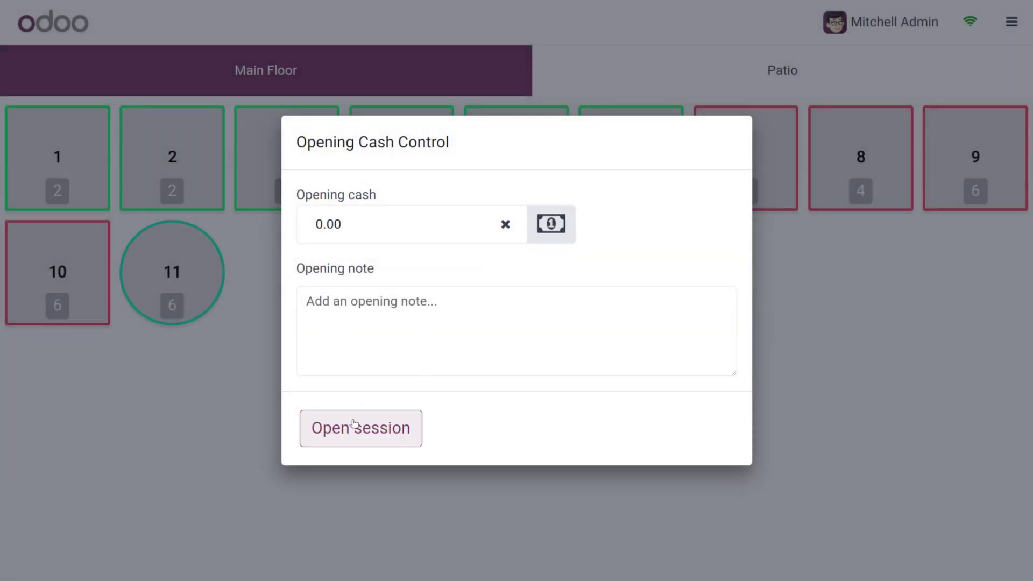
left_click(67, 160)
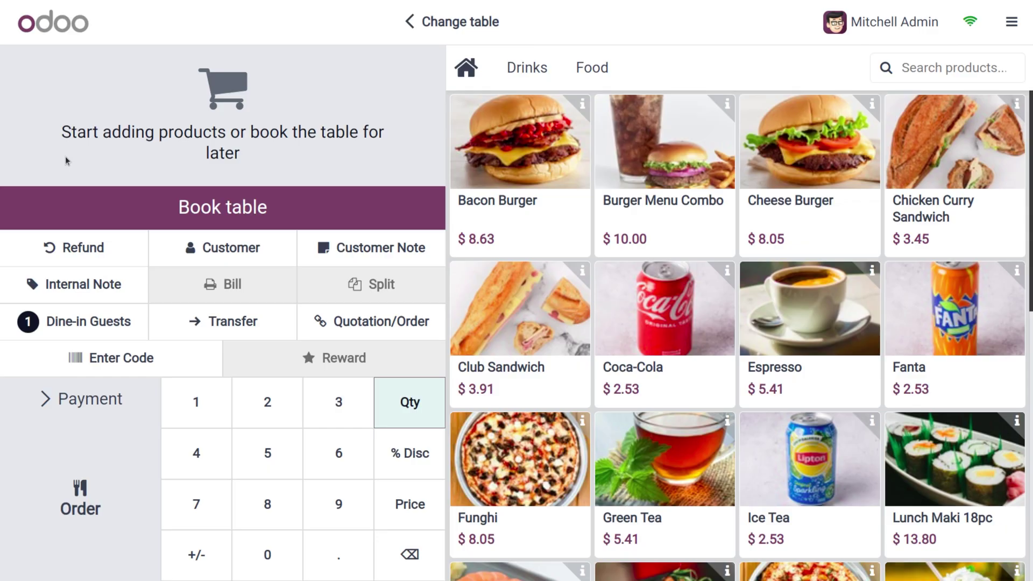
Add a Bacon Burger, send it to the kitchen, and go to its $8.63 payment.
left_click(519, 155)
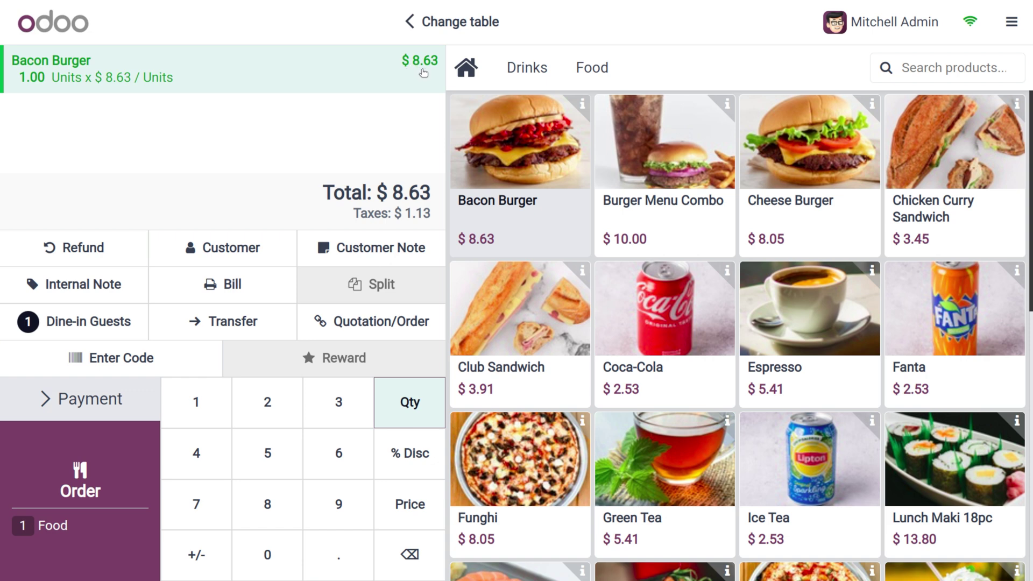
left_click(101, 469)
left_click(103, 400)
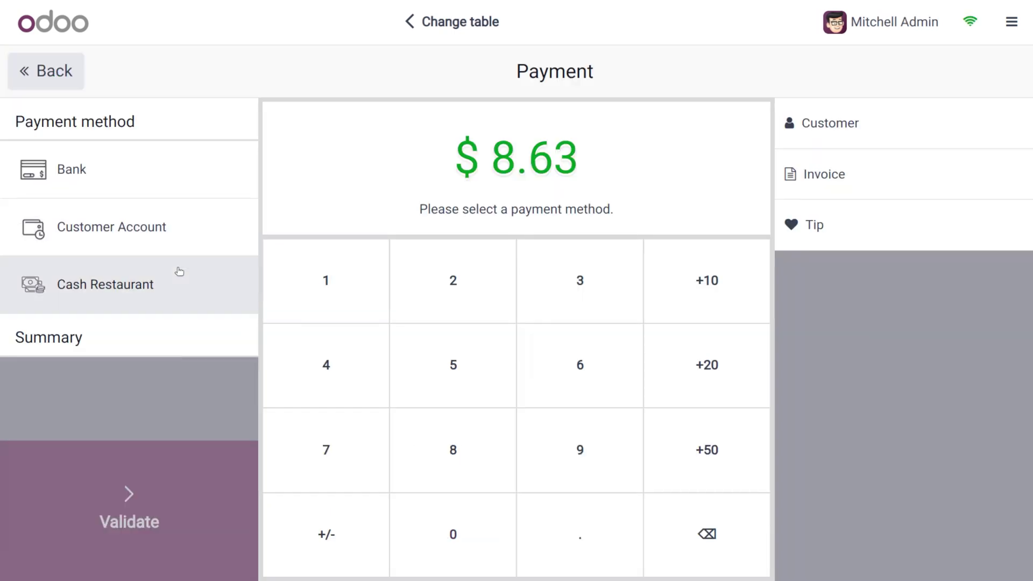
Pay the $8.63 order in cash, settling at $8.60 with a -0.03 rounding line.
left_click(156, 295)
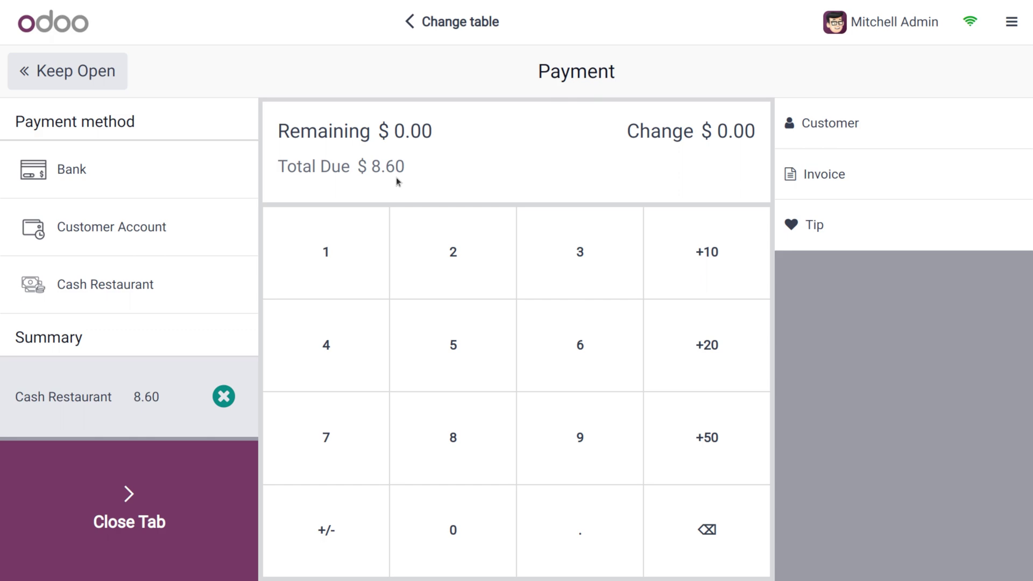
left_click(53, 78)
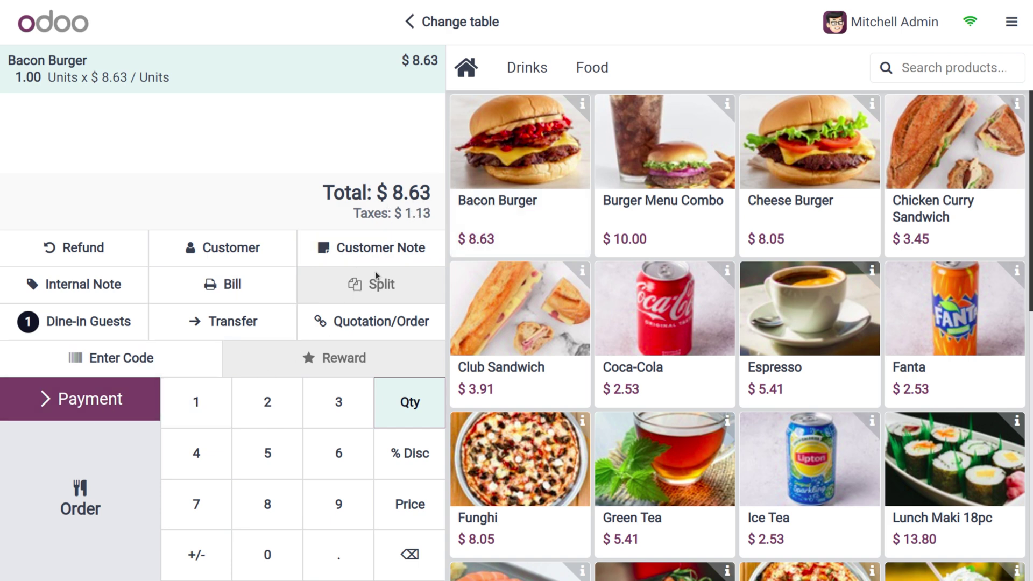
left_click(106, 402)
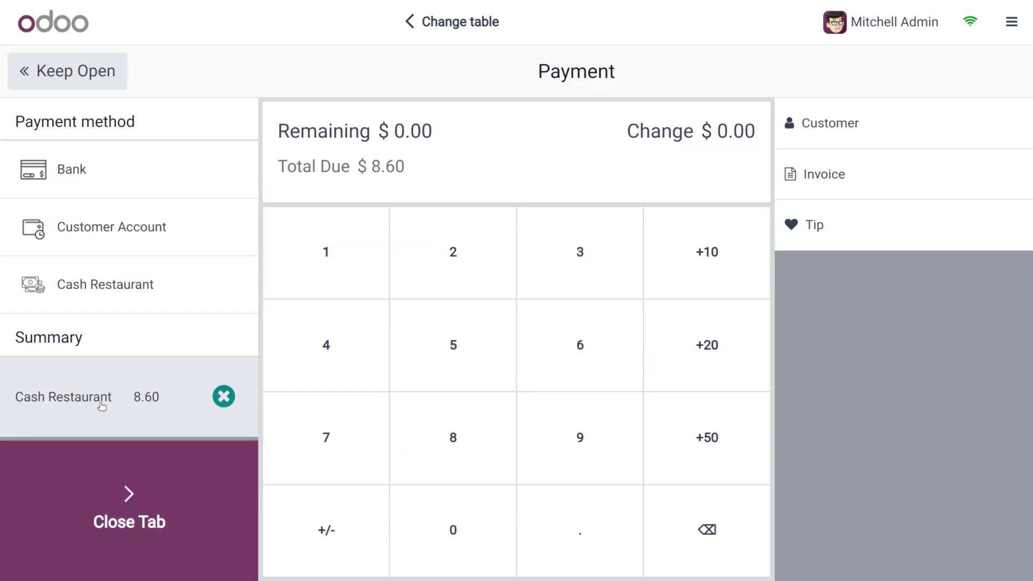
left_click(138, 495)
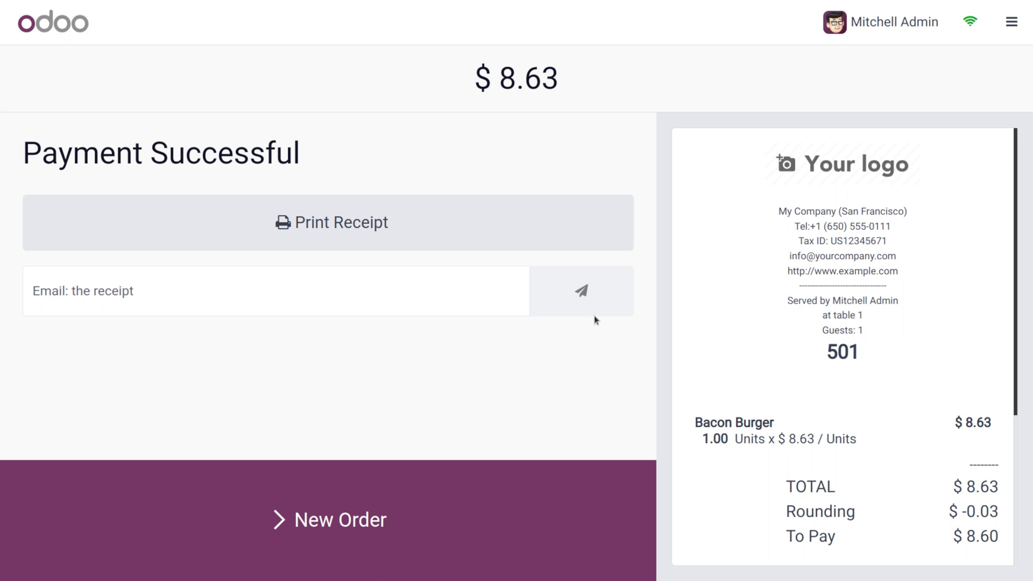
Return to the backend dashboard and open the Restaurant card's options menu.
left_click(1012, 20)
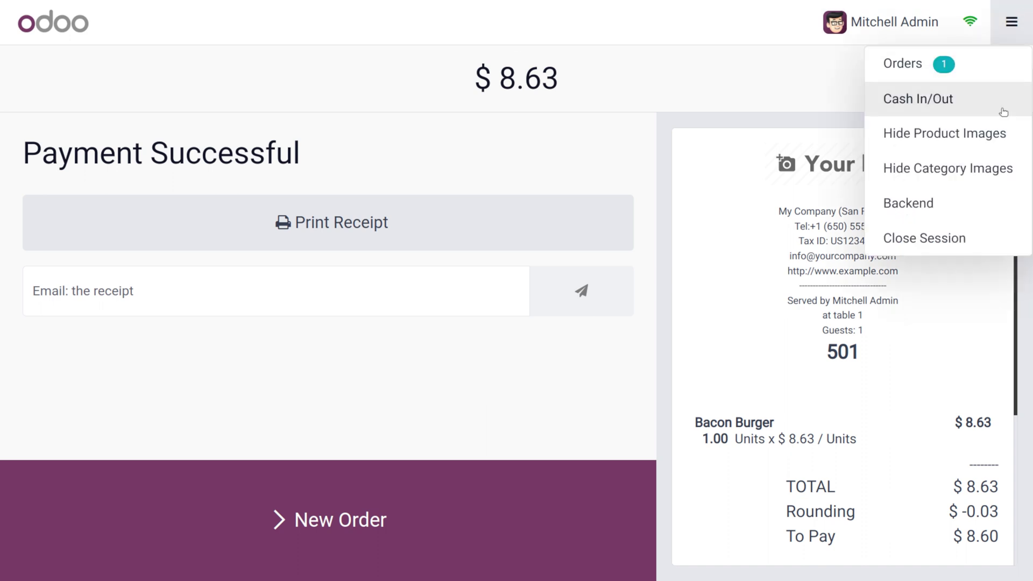
left_click(961, 209)
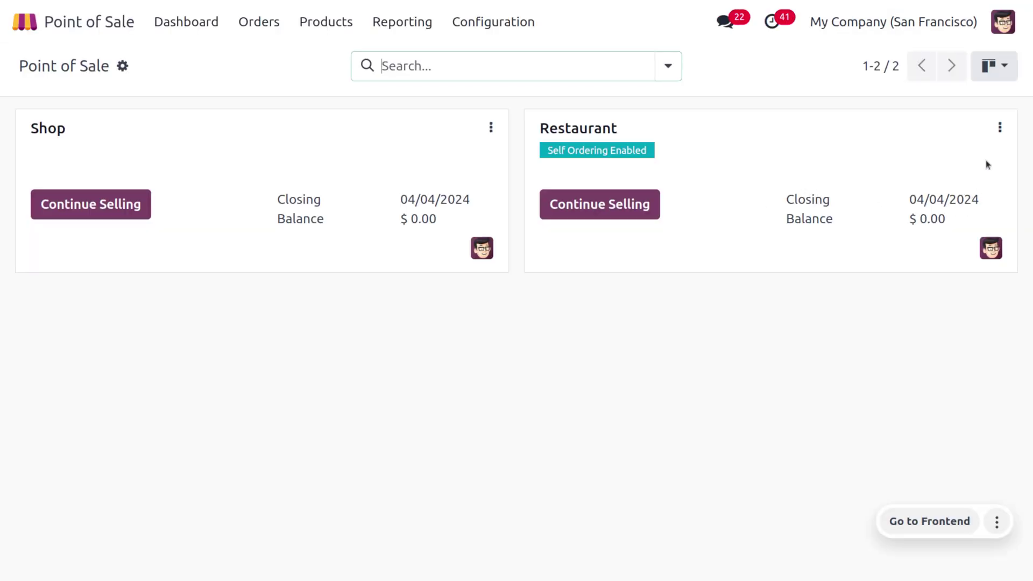
left_click(1000, 129)
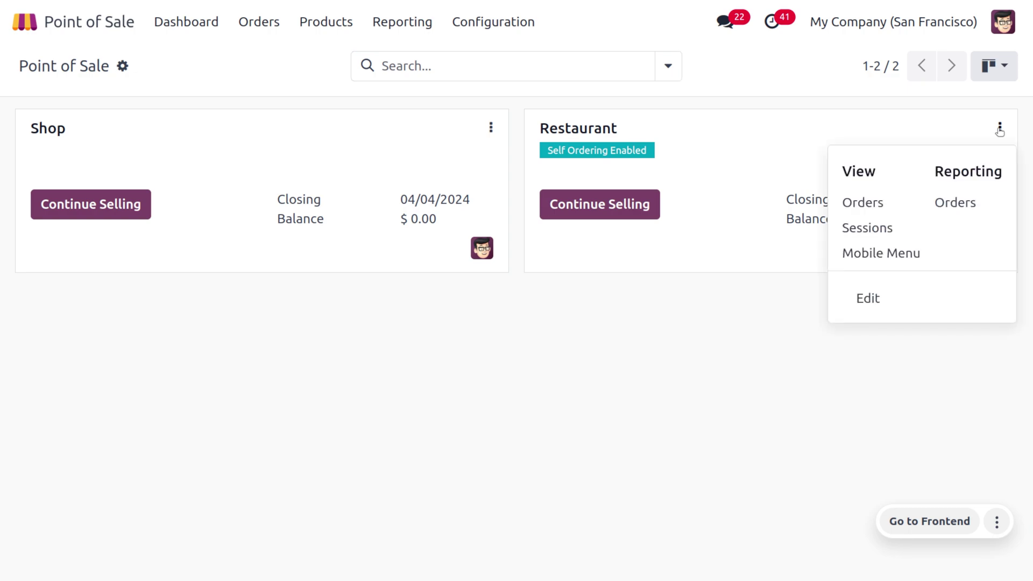
Change the Restaurant's Rounding Method from Half up to Down and save the settings.
left_click(908, 293)
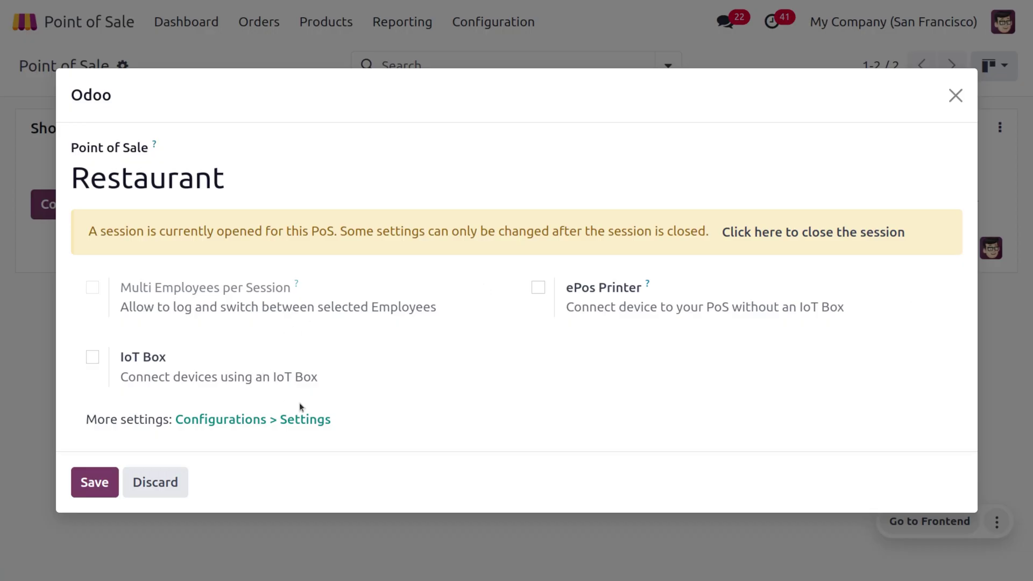
left_click(315, 422)
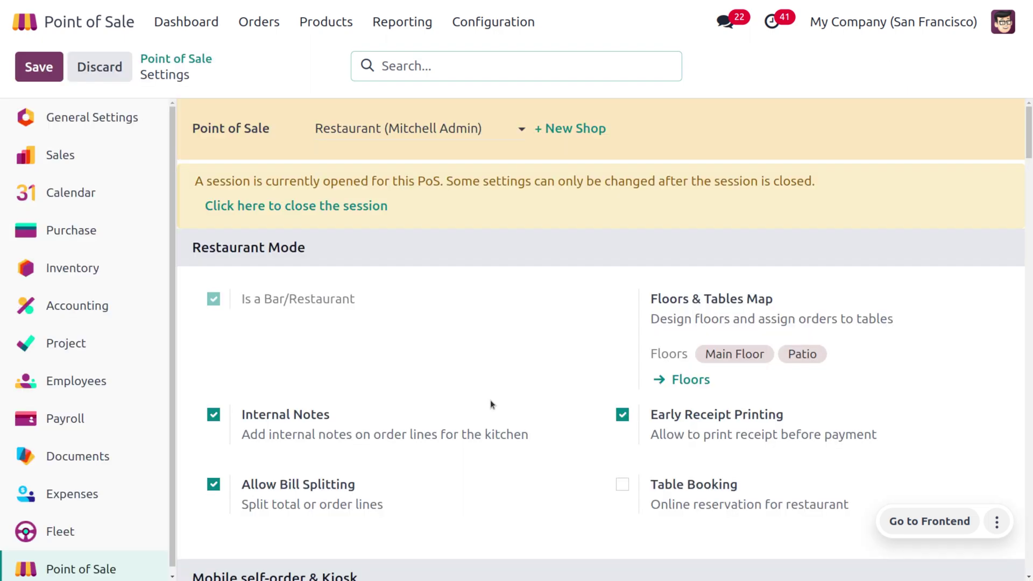
scroll(491, 403, "down", 10)
scroll(490, 399, "down", 10)
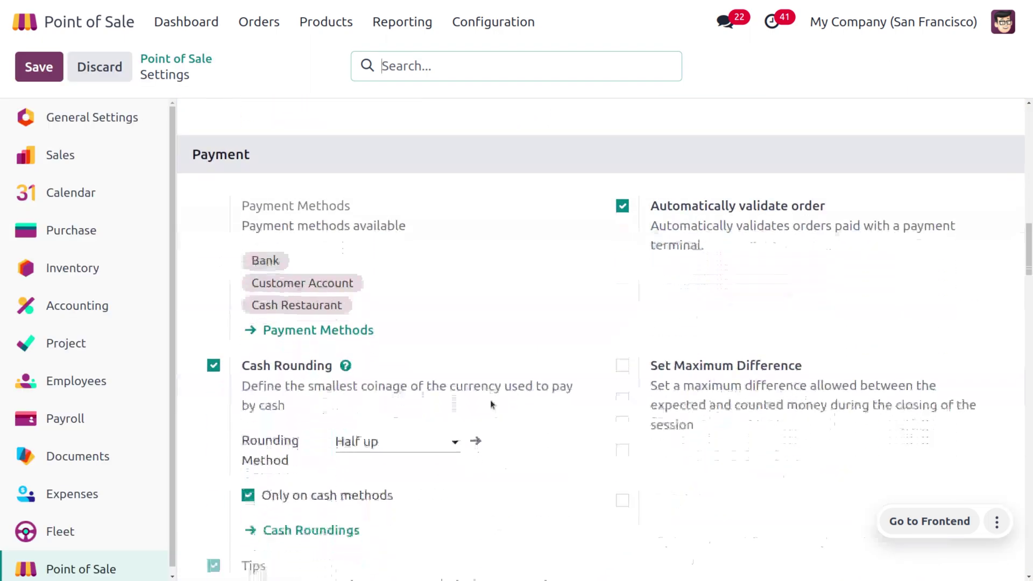
left_click(397, 267)
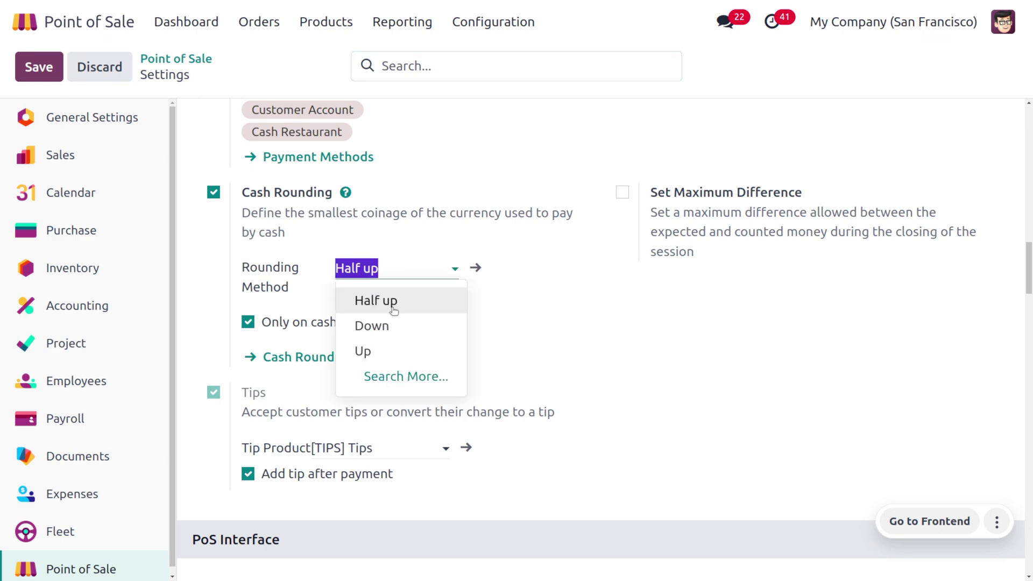
left_click(398, 324)
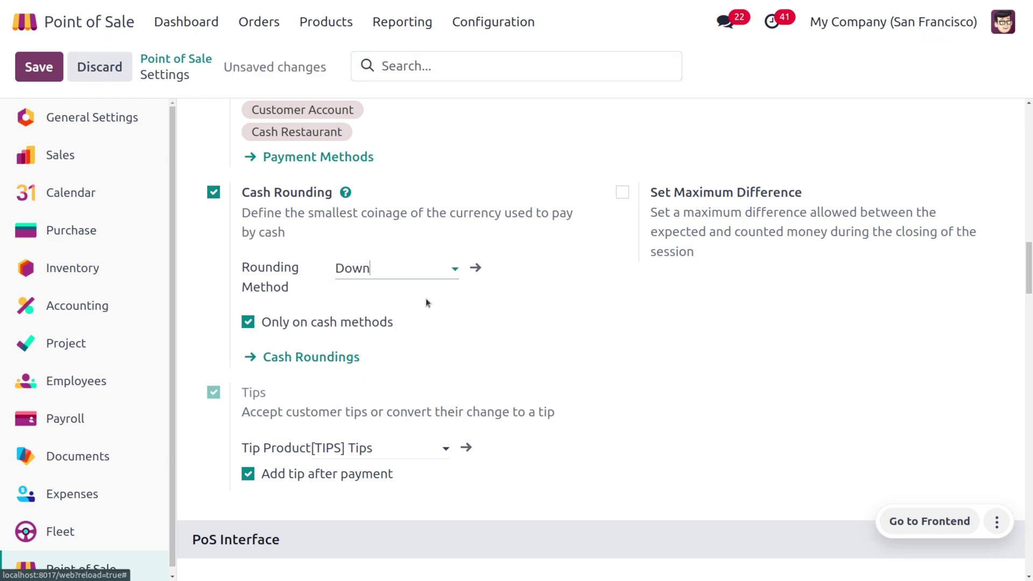
left_click(477, 271)
left_click(247, 343)
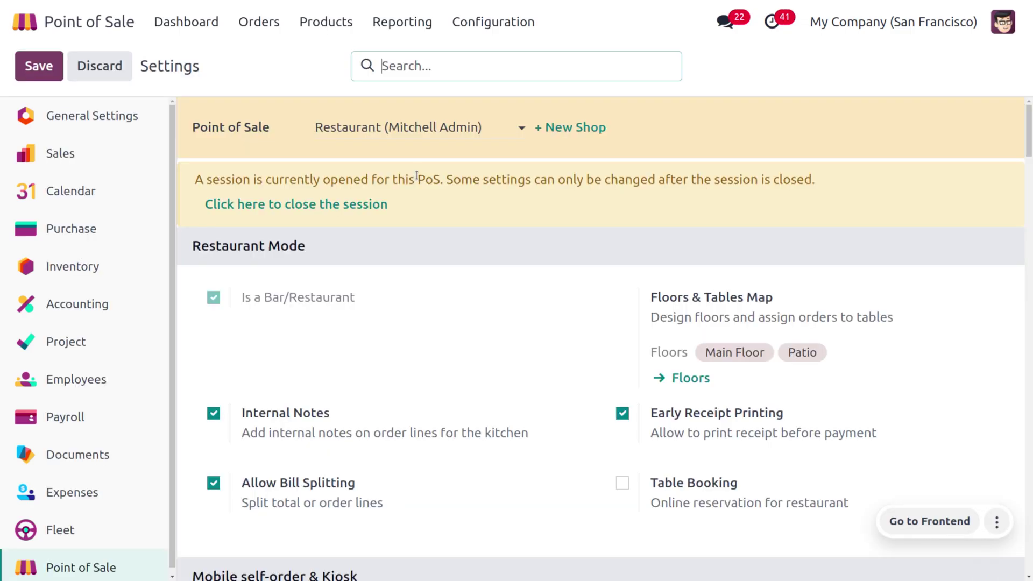
Open the Down rounding record showing 0.50 precision and DOWN method.
scroll(392, 288, "down", 10)
scroll(395, 343, "down", 12)
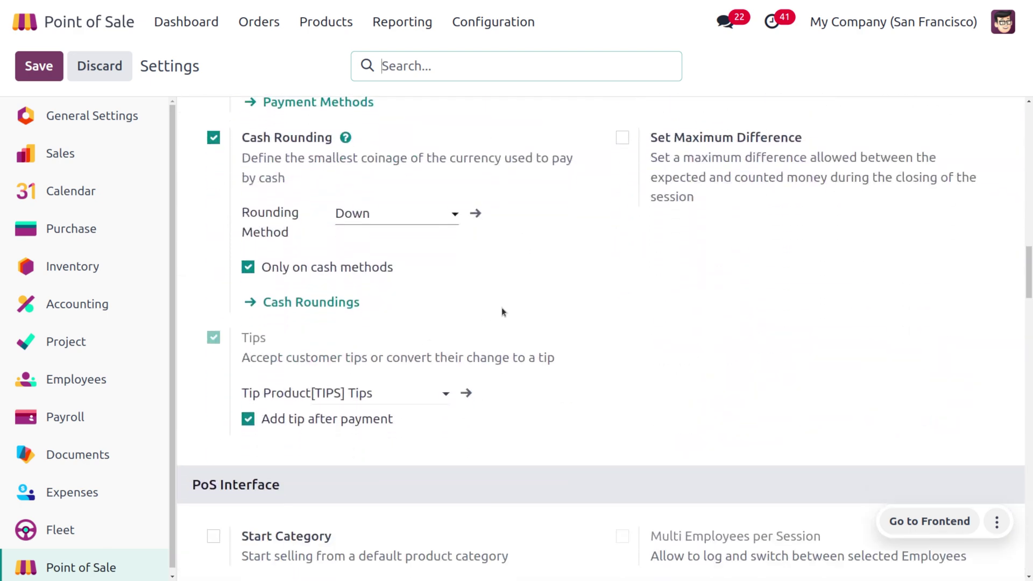
left_click(475, 213)
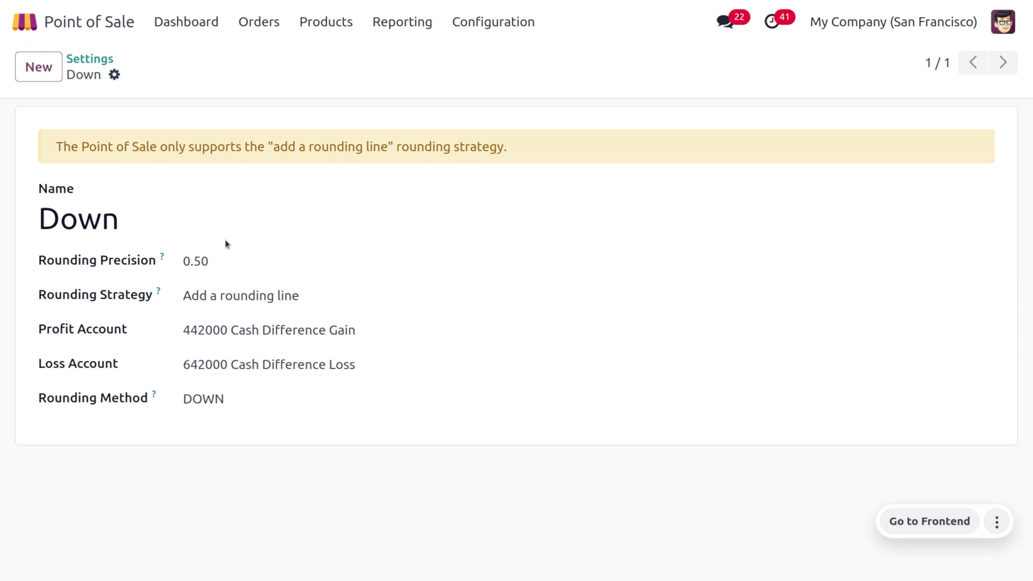
Resume the Restaurant session and open the order for table 2.
left_click(197, 22)
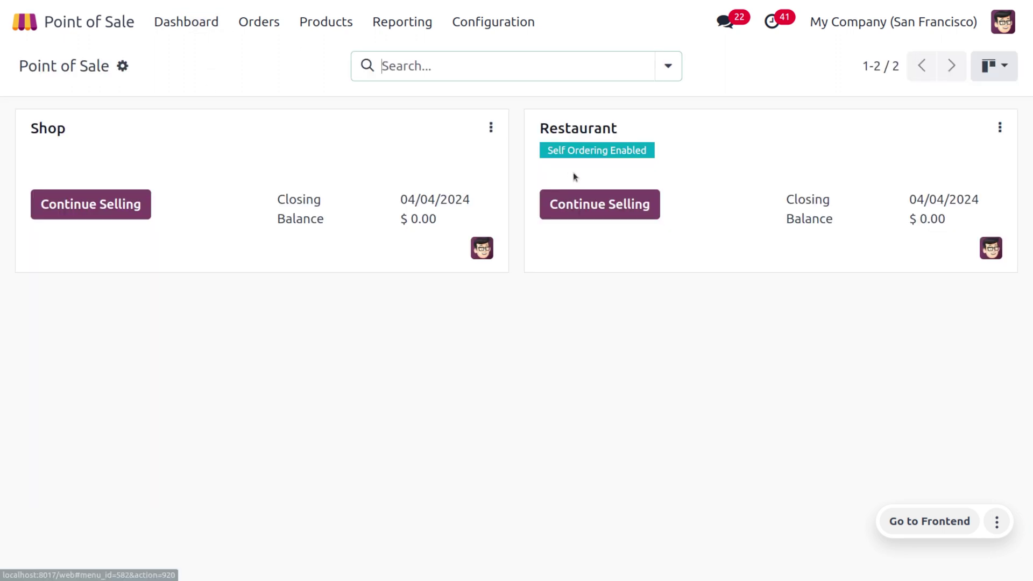
left_click(603, 203)
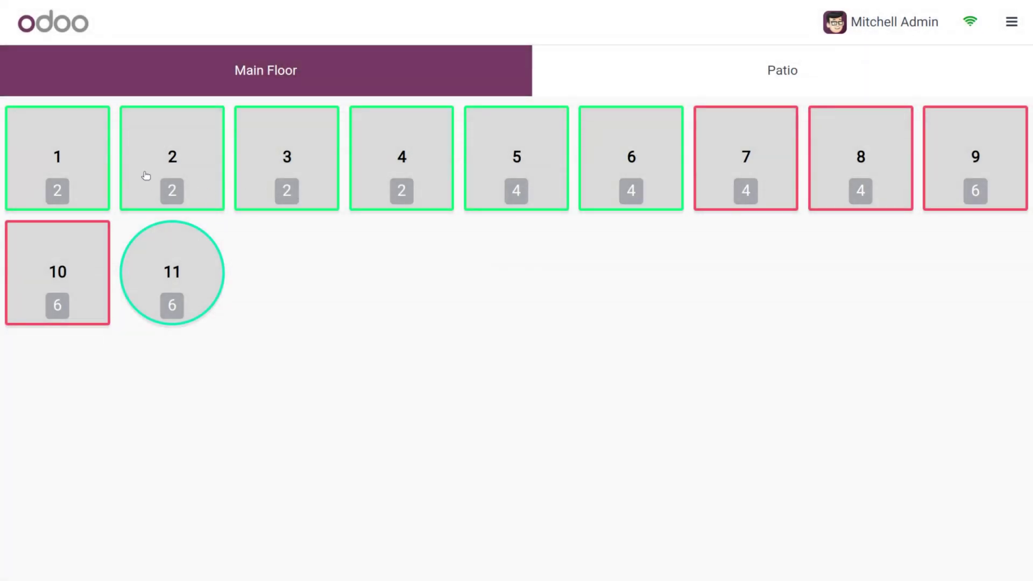
left_click(143, 177)
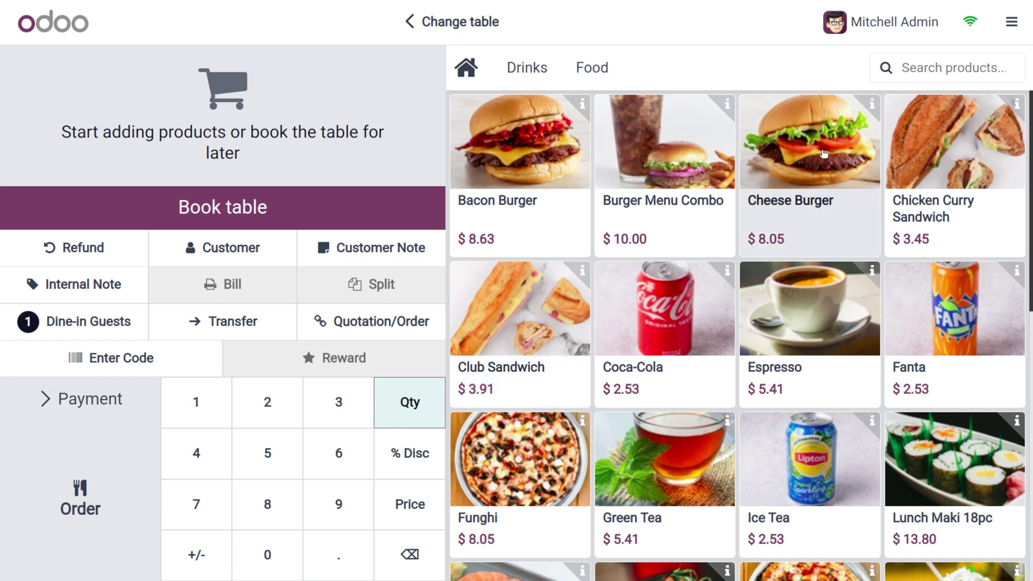
Add a Chicken Curry Sandwich, send it to the kitchen, and go to its $3.45 payment.
left_click(963, 222)
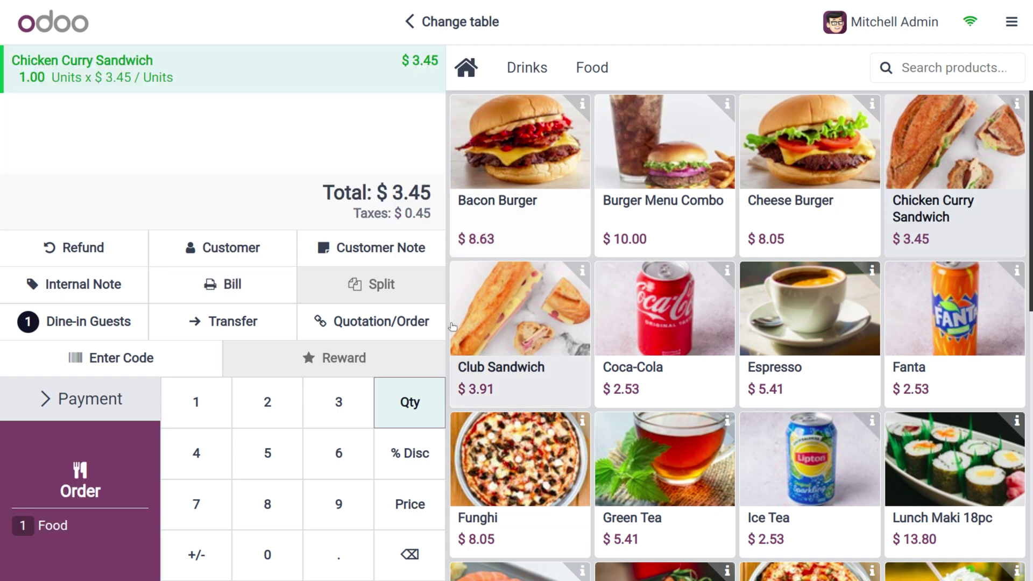
left_click(89, 471)
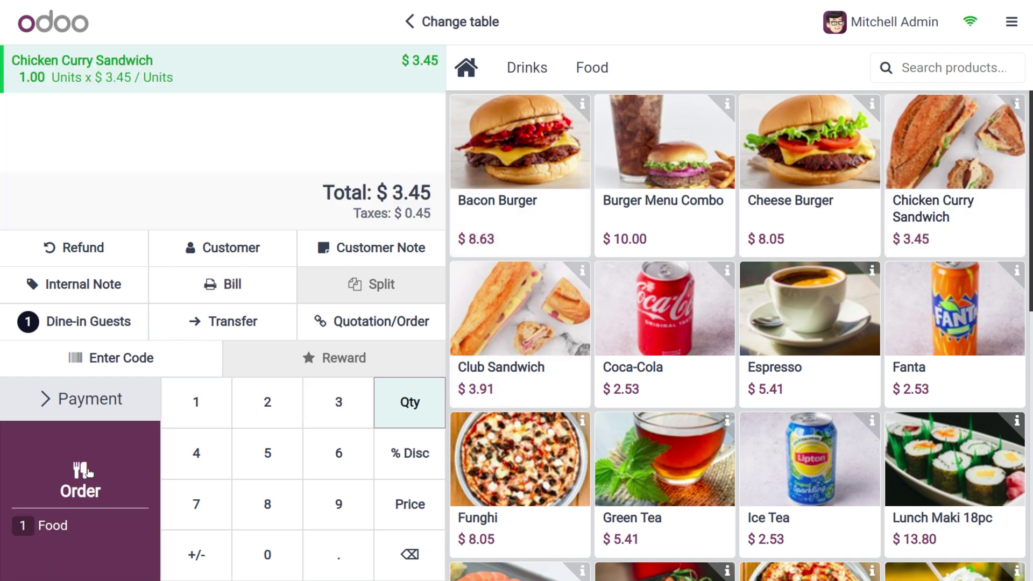
left_click(88, 401)
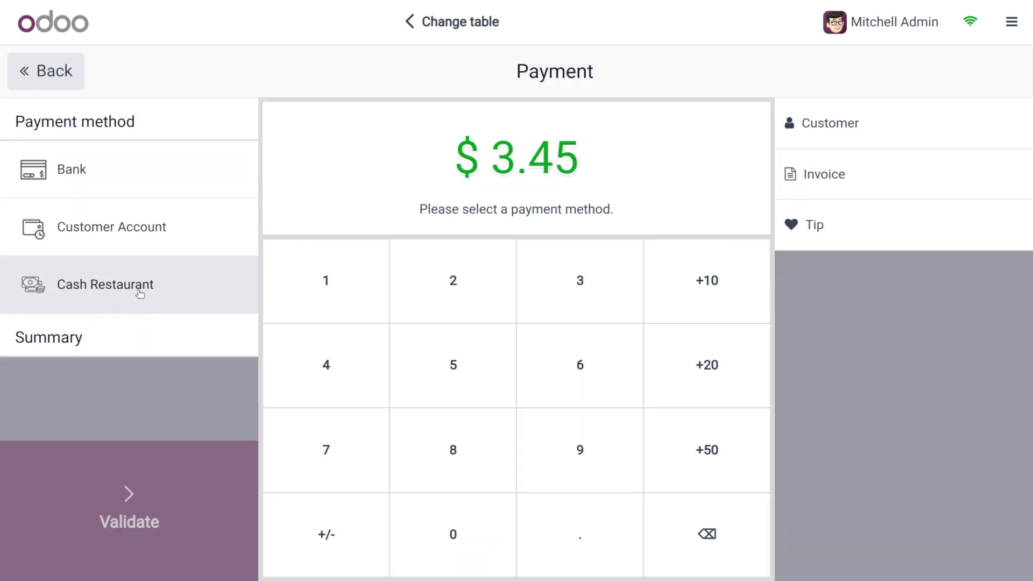
Pay the $3.45 order in cash at $3.00 after -0.45 rounding, then return to the backend.
left_click(140, 293)
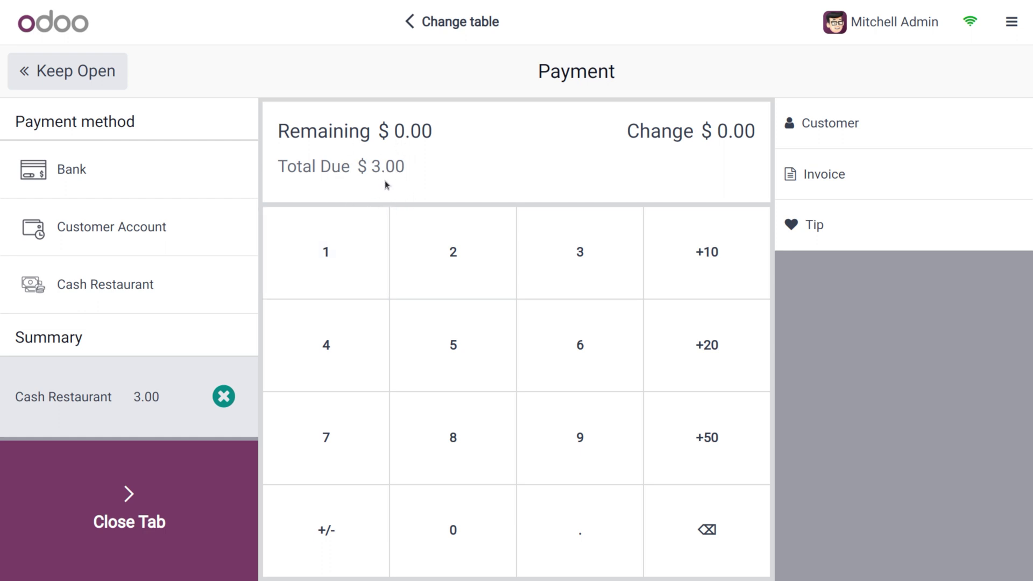
left_click(130, 498)
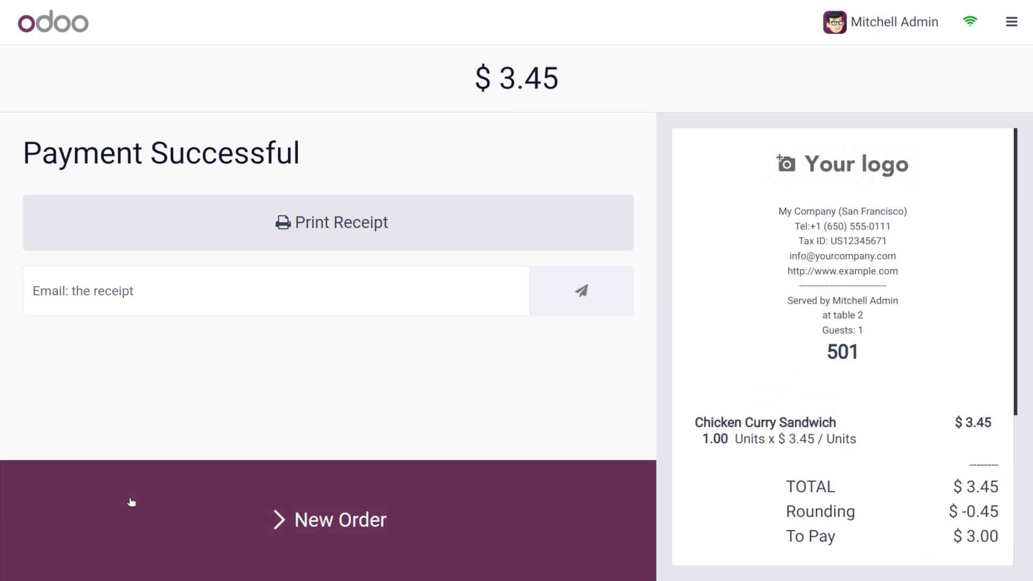
left_click(1011, 21)
left_click(975, 204)
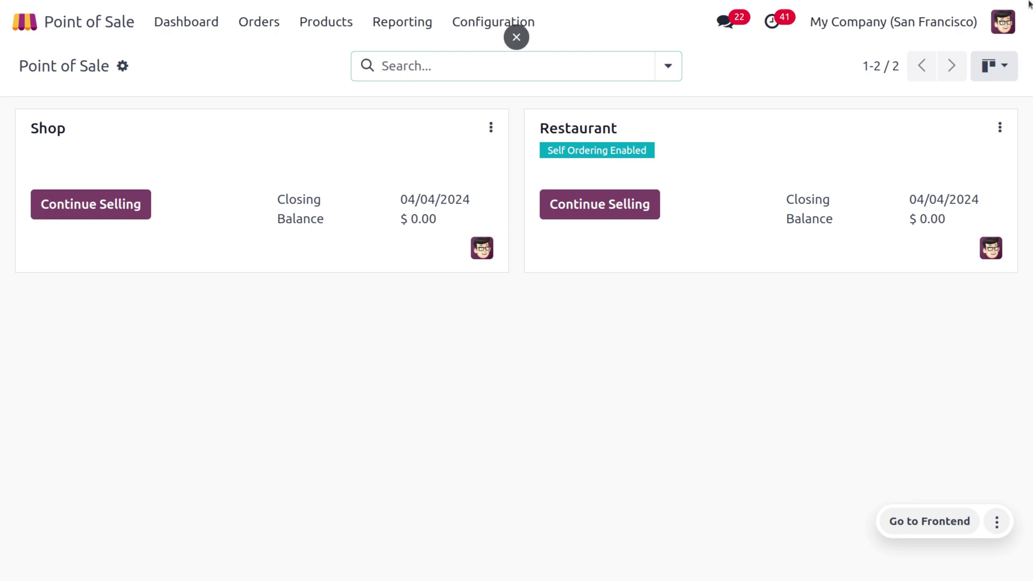
Open the Restaurant point of sale's full settings at the Cash Rounding section.
left_click(999, 126)
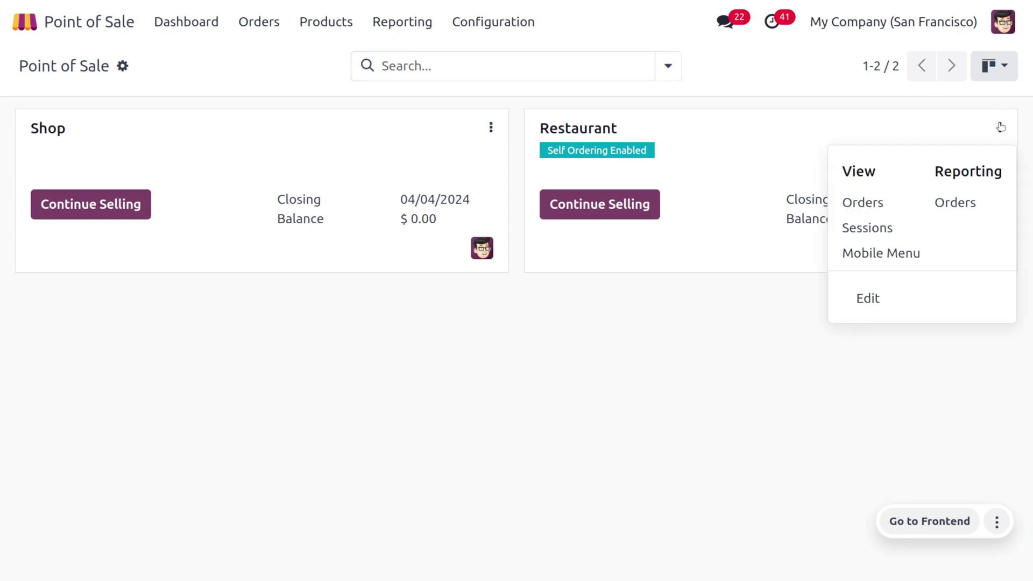
left_click(880, 297)
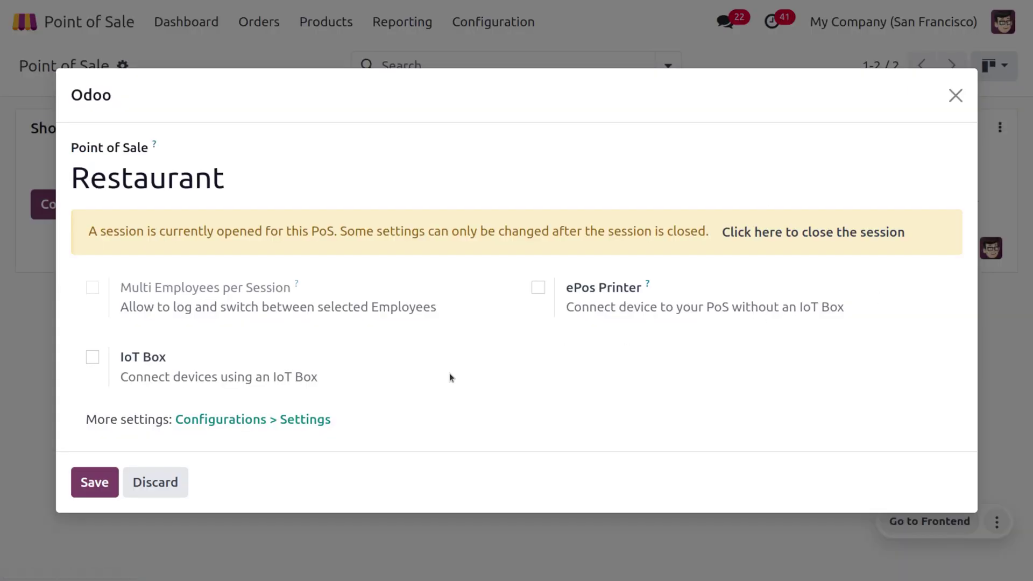
left_click(277, 427)
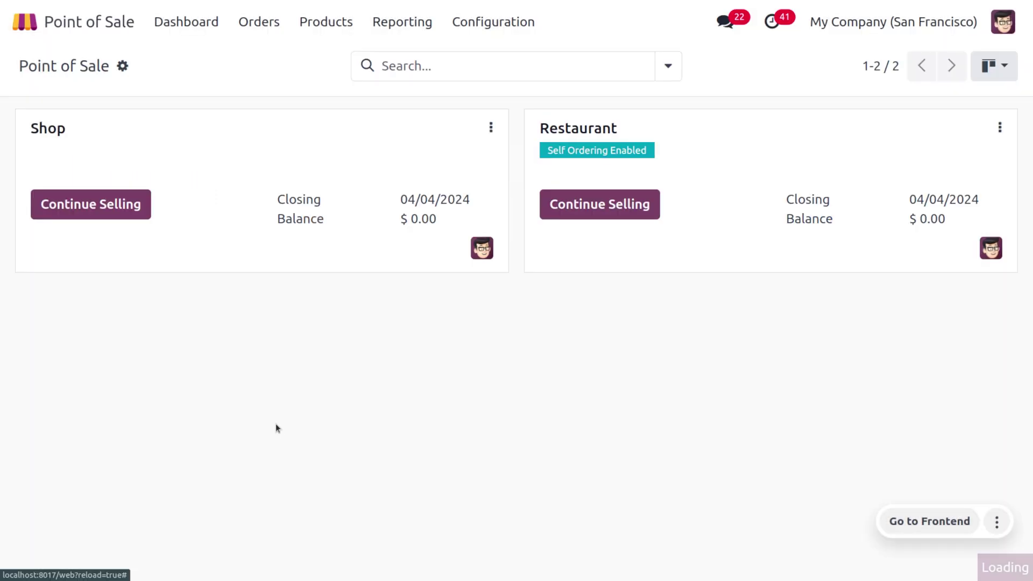
scroll(335, 461, "down", 15)
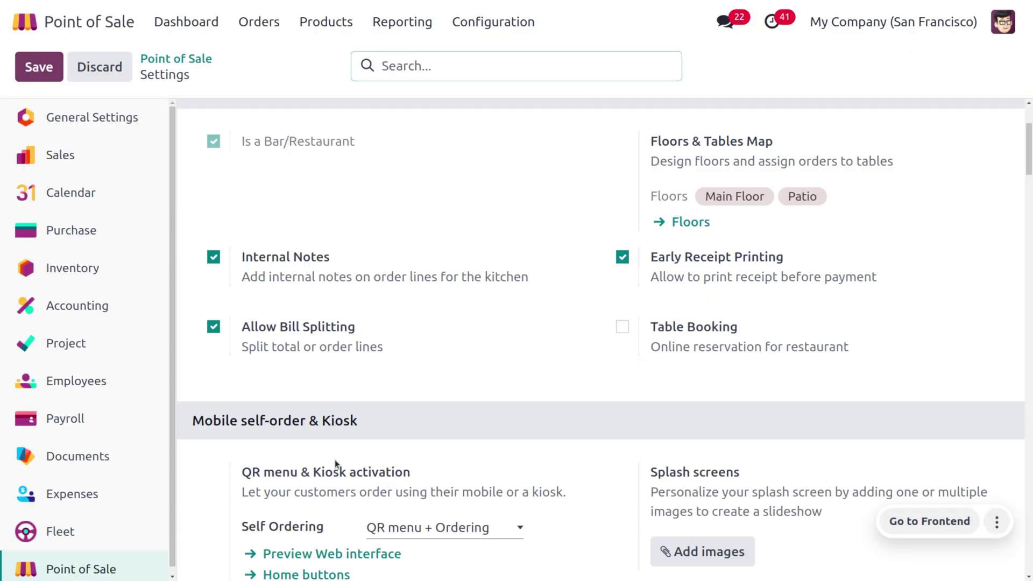
scroll(334, 459, "down", 6)
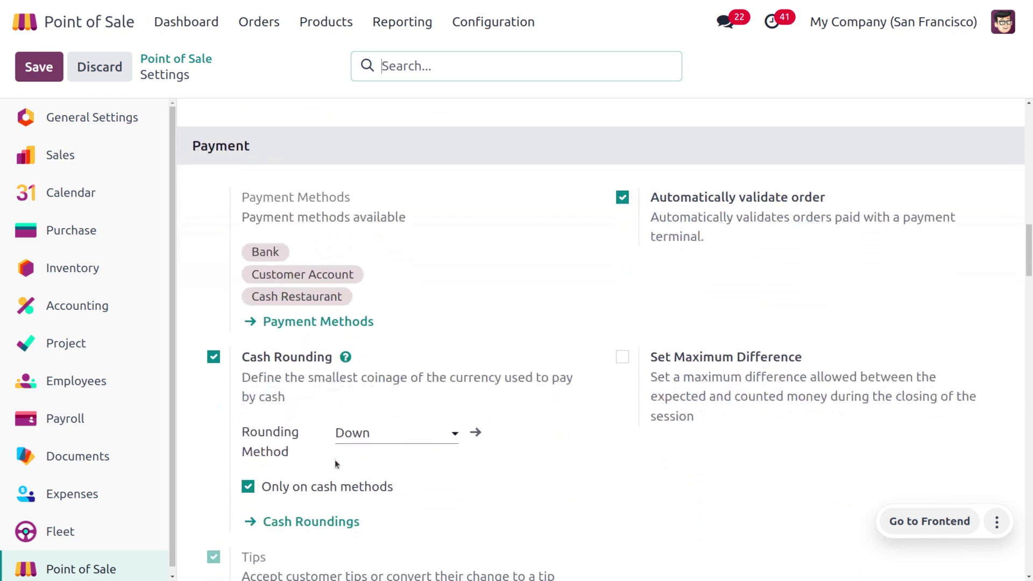
Set Rounding Method to Up, save, and open the Up rule with 1.00 precision.
left_click(390, 305)
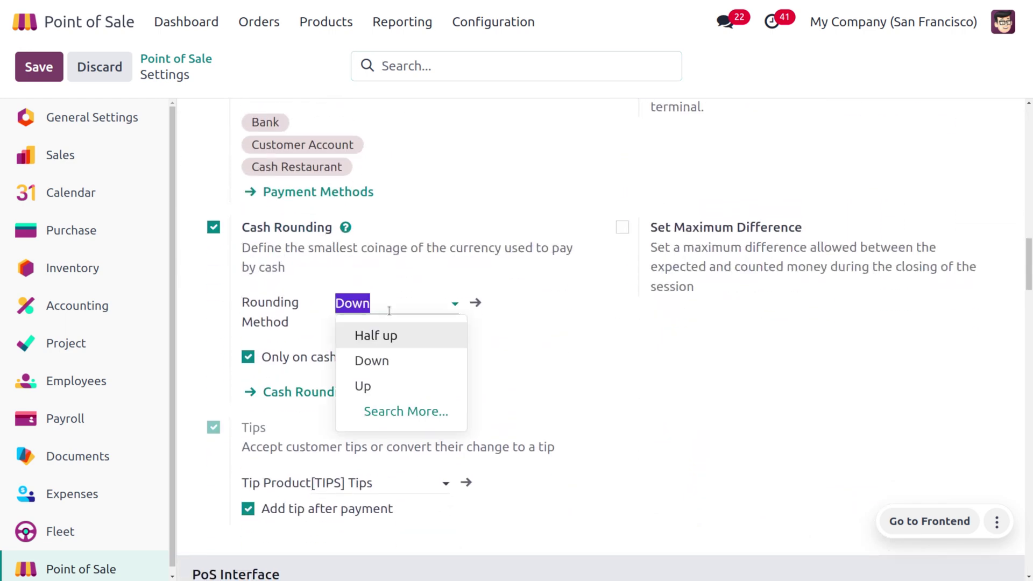
left_click(390, 385)
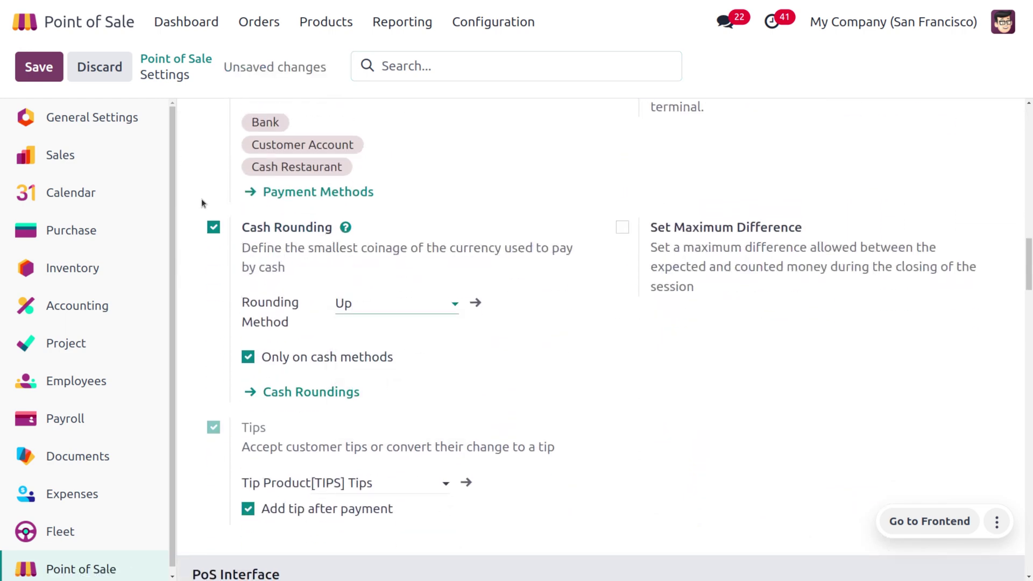
left_click(39, 67)
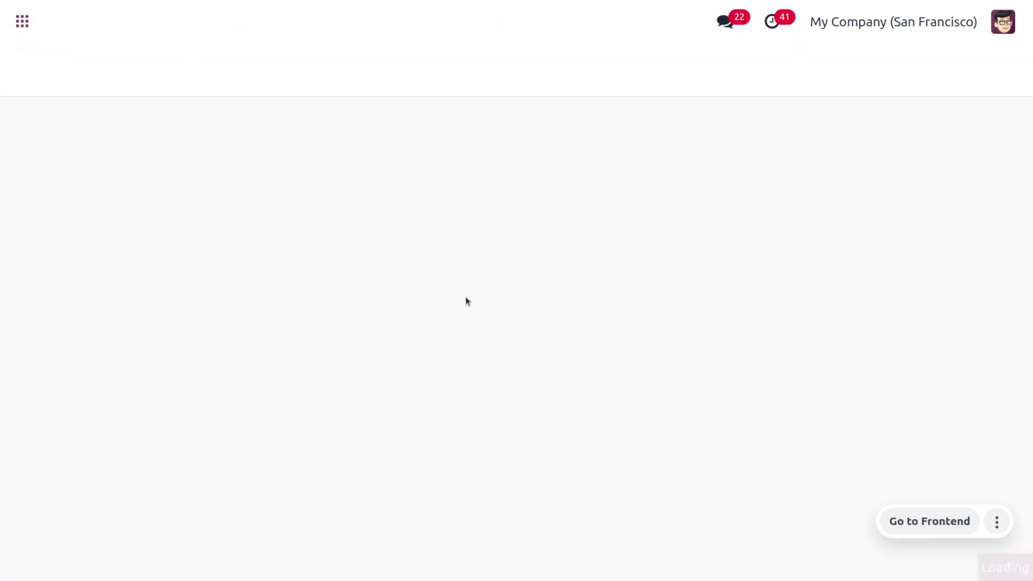
scroll(453, 453, "down", 20)
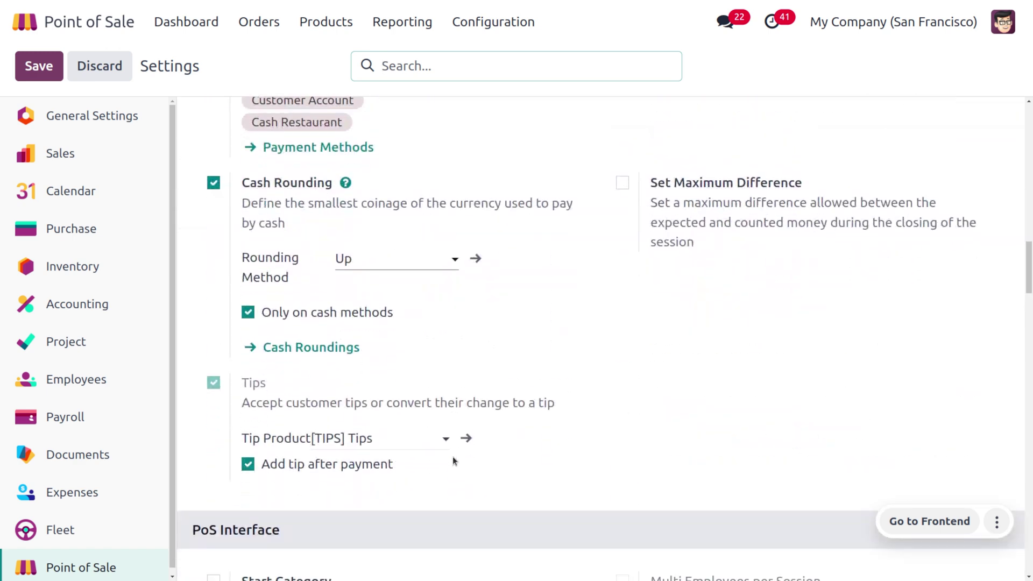
left_click(474, 258)
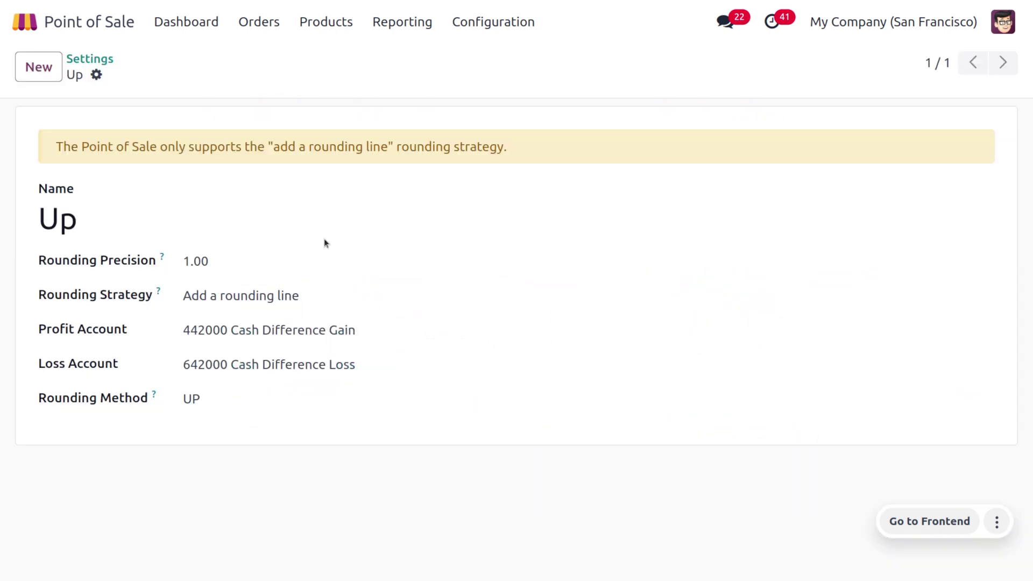
Return to the dashboard and resume the Restaurant session at table 2.
left_click(204, 27)
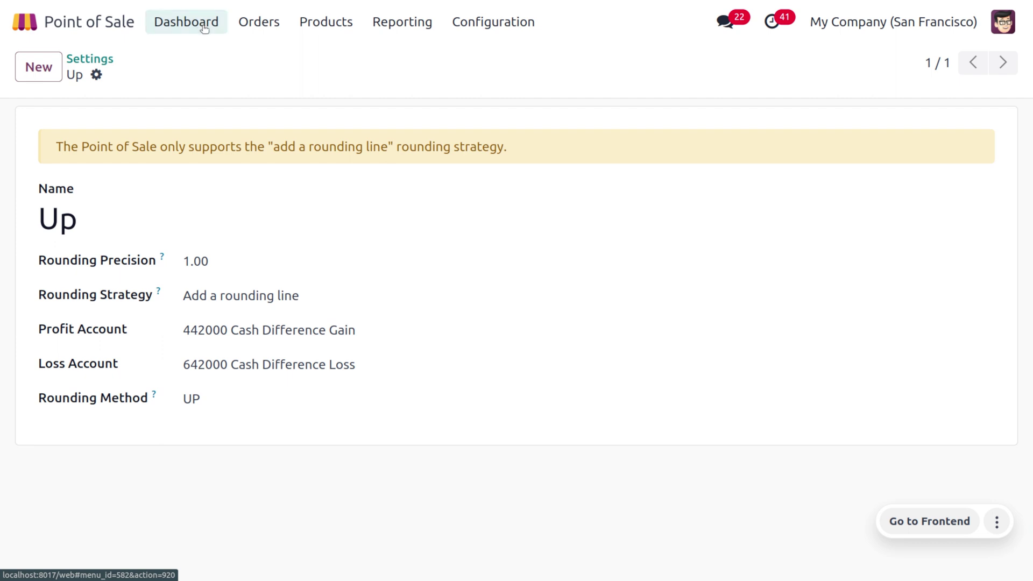
left_click(600, 217)
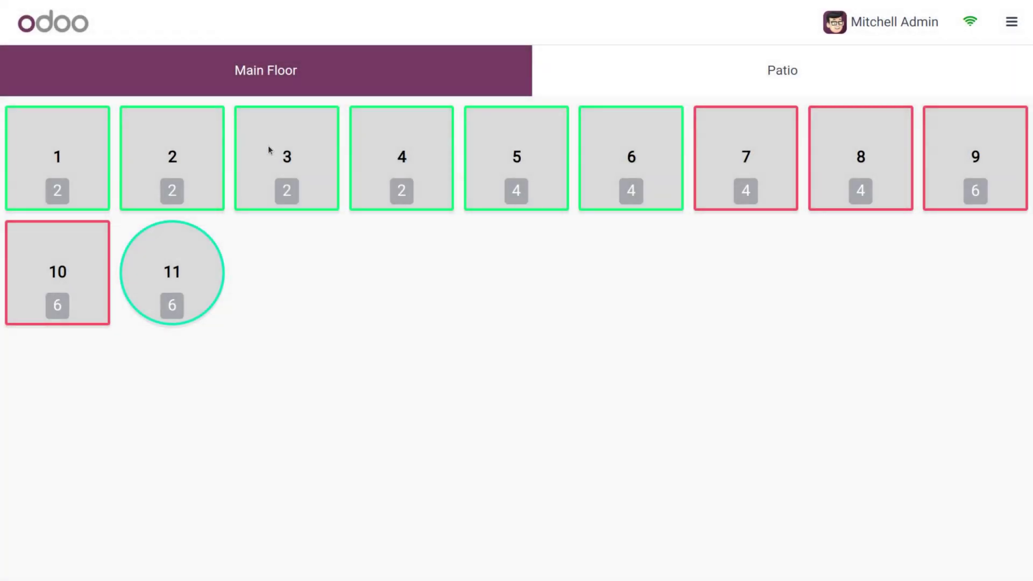
left_click(198, 138)
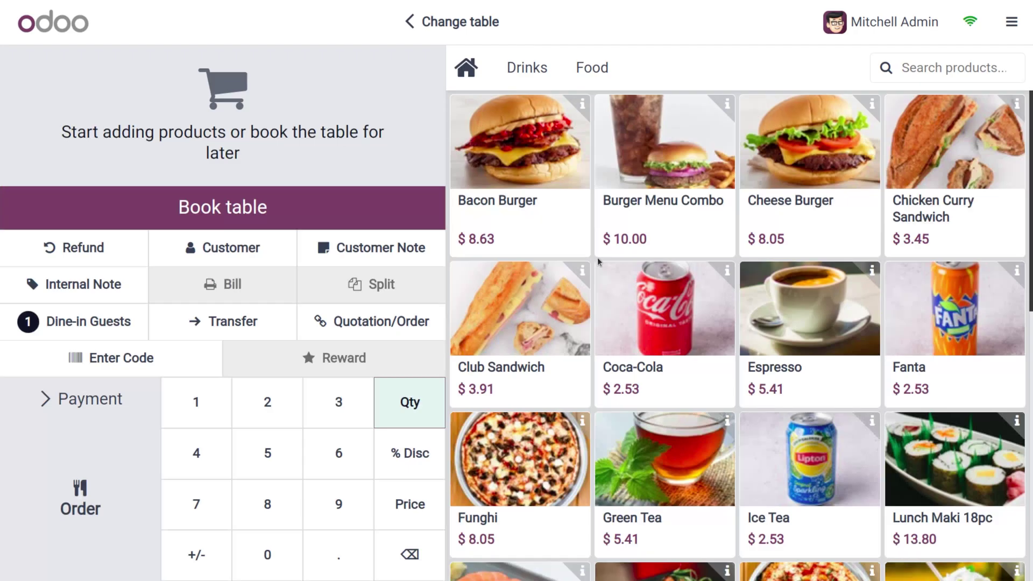
Order one Espresso, send it to the kitchen, and bring up its $5.41 payment.
left_click(878, 357)
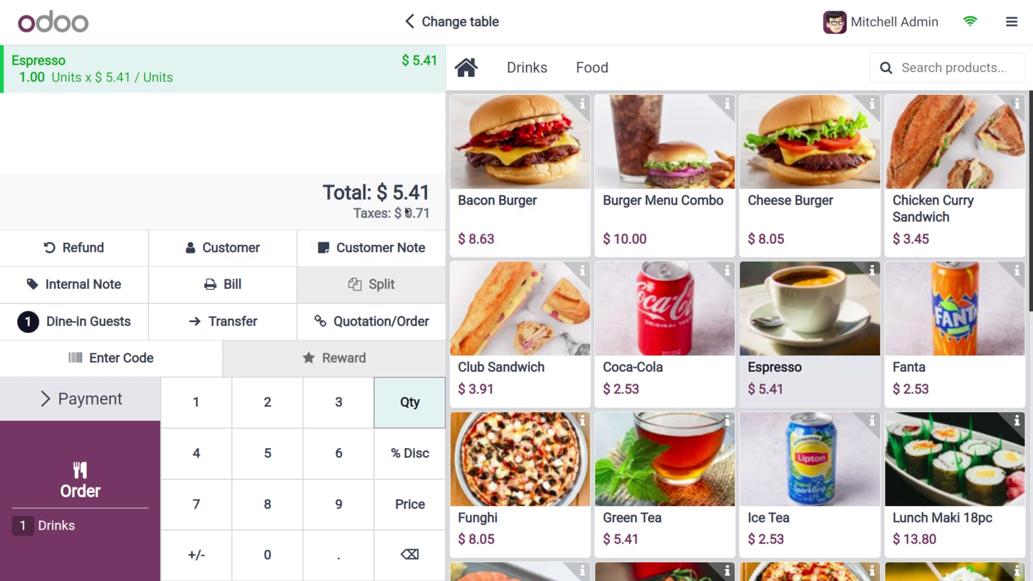
left_click(84, 500)
left_click(94, 404)
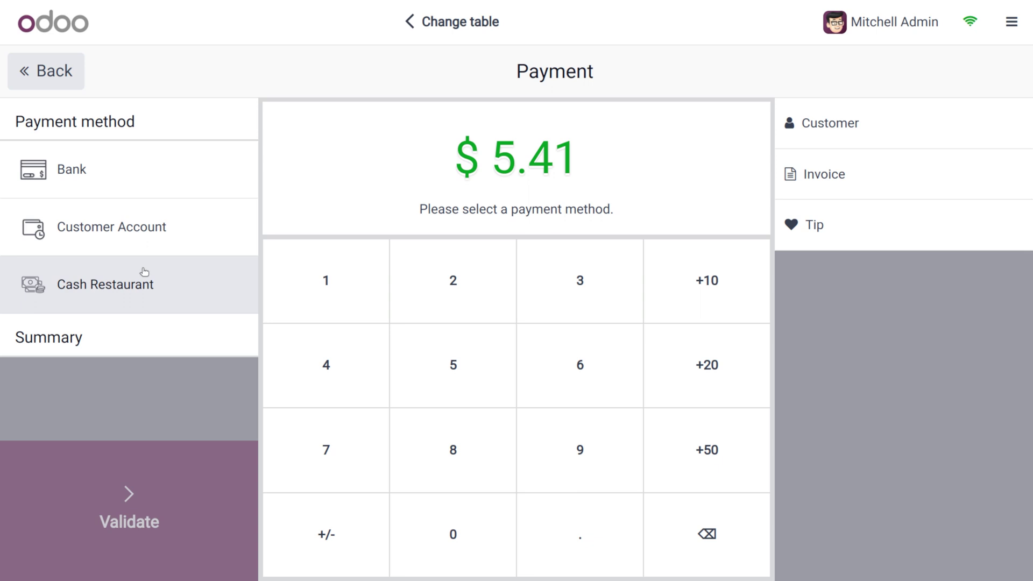
Pay the Espresso order with Cash Restaurant at $6.00 and close the tab.
left_click(145, 271)
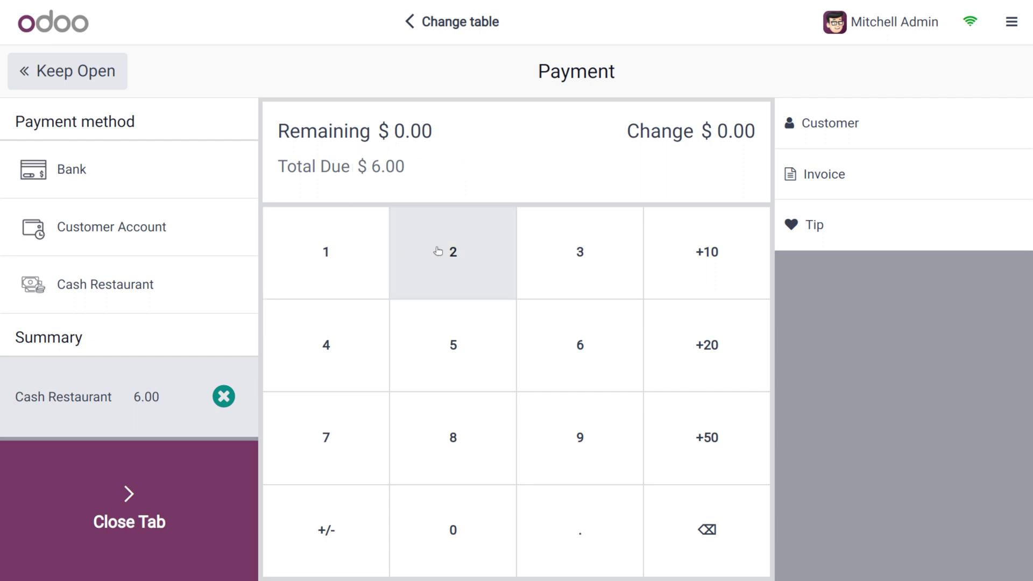
left_click(113, 502)
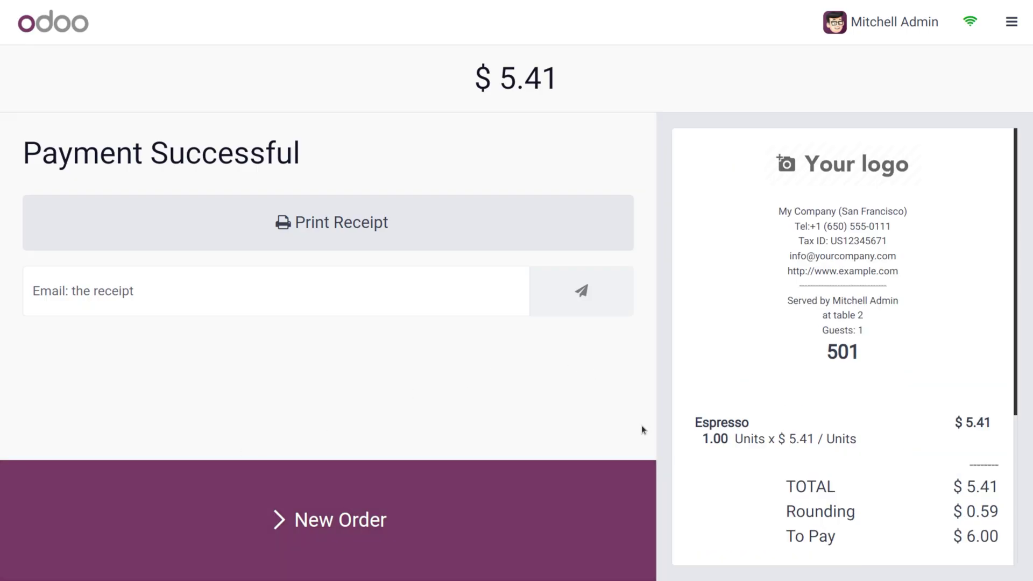